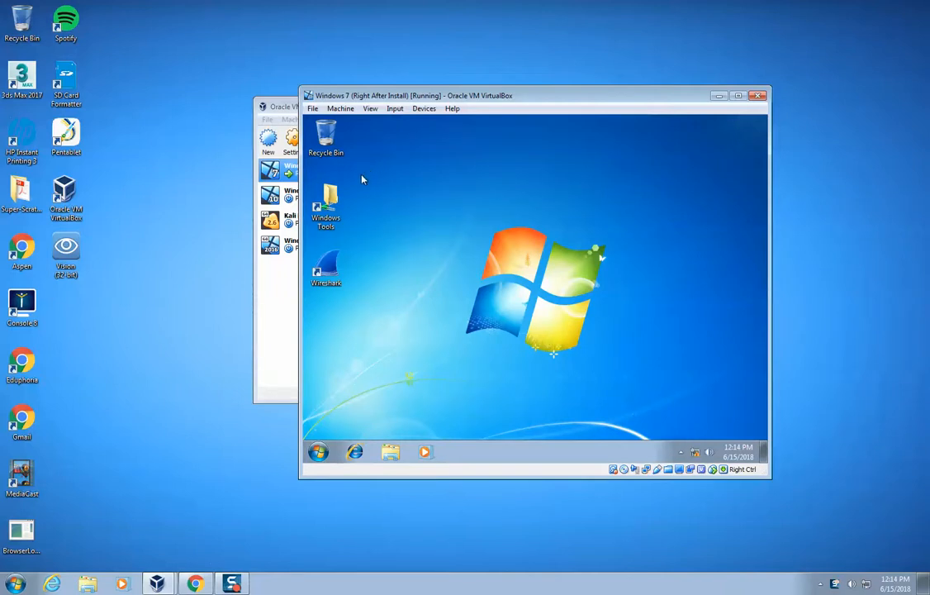
Run the Firefox Installer from the Windows Tools shared folder and allow it to start
{"action": "left_click_drag", "start_coordinate": [465, 99], "coordinate": [441, 86]}
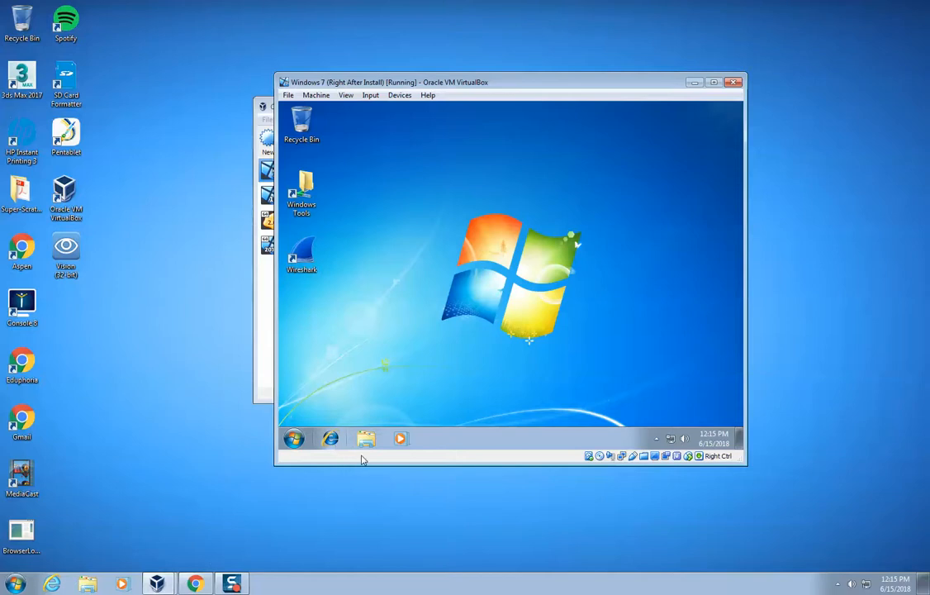
{"action": "double_click", "coordinate": [307, 188]}
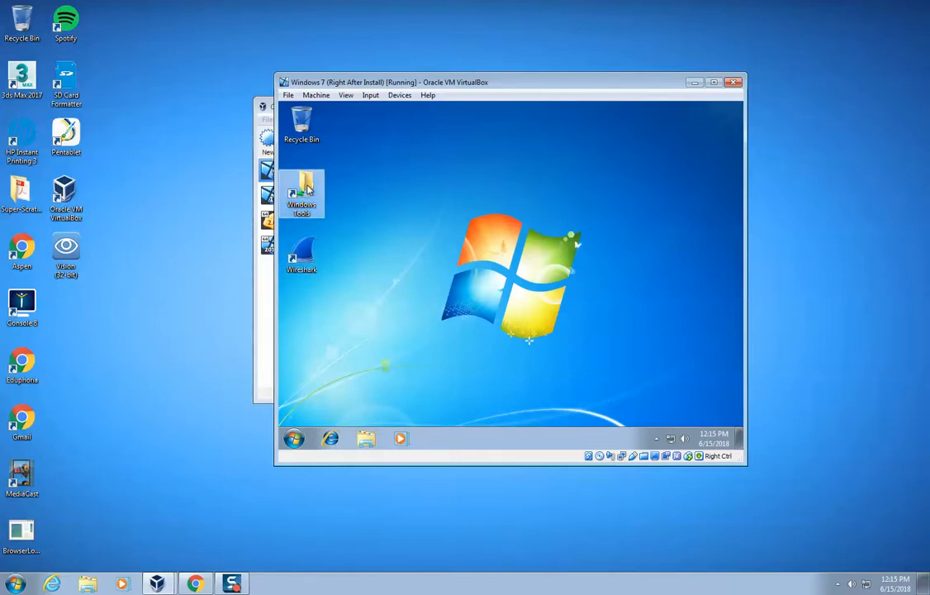
{"action": "left_click", "coordinate": [436, 184]}
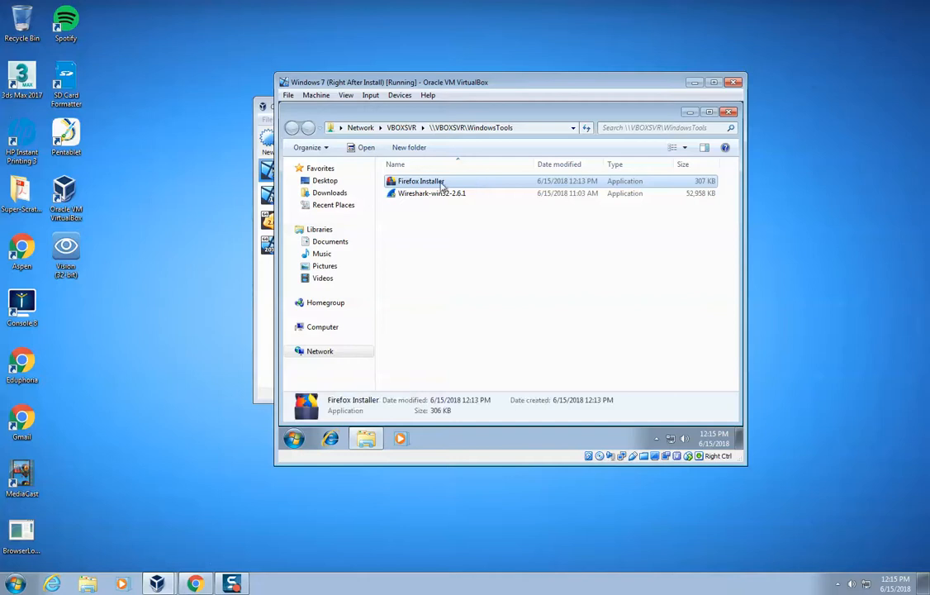
{"action": "double_click", "coordinate": [397, 185]}
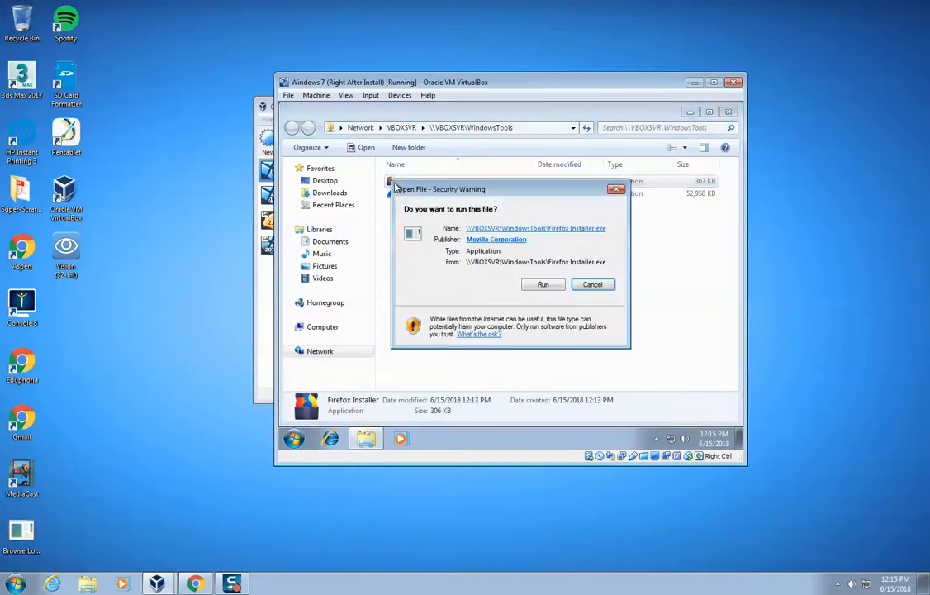
{"action": "left_click", "coordinate": [545, 292]}
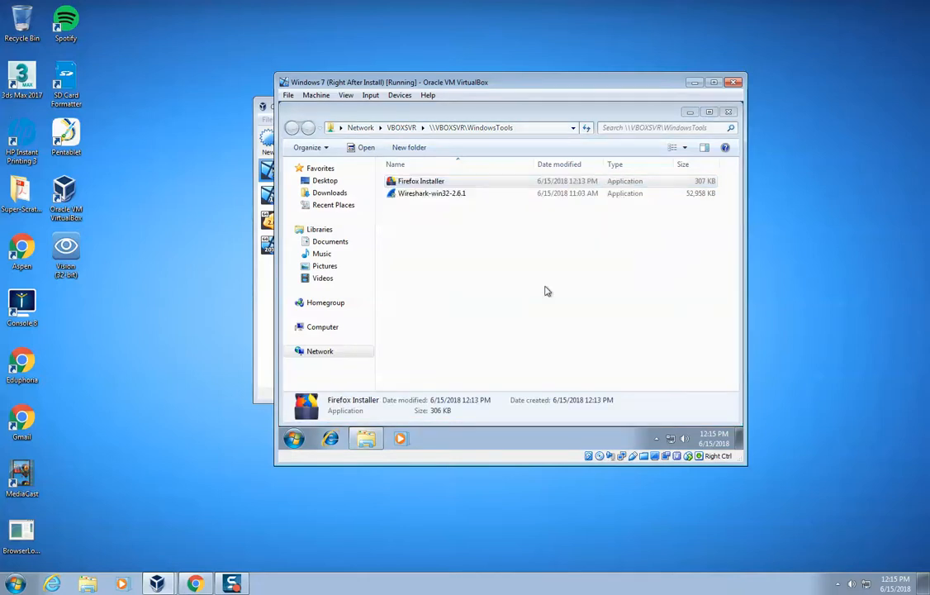
{"action": "left_click", "coordinate": [563, 293]}
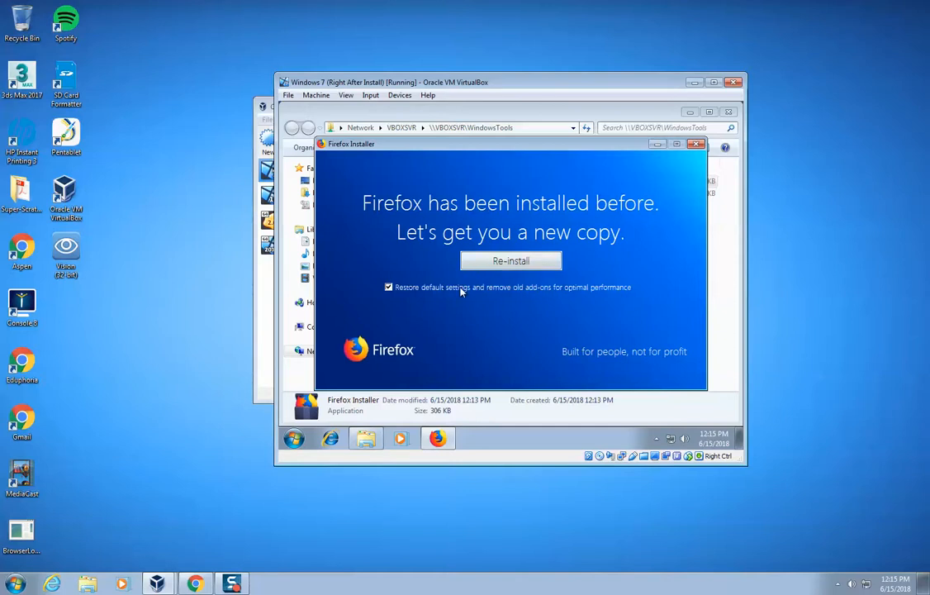
Re-install Firefox with default settings restored and old add-ons removed, and make it the default browser
{"action": "left_click", "coordinate": [495, 260]}
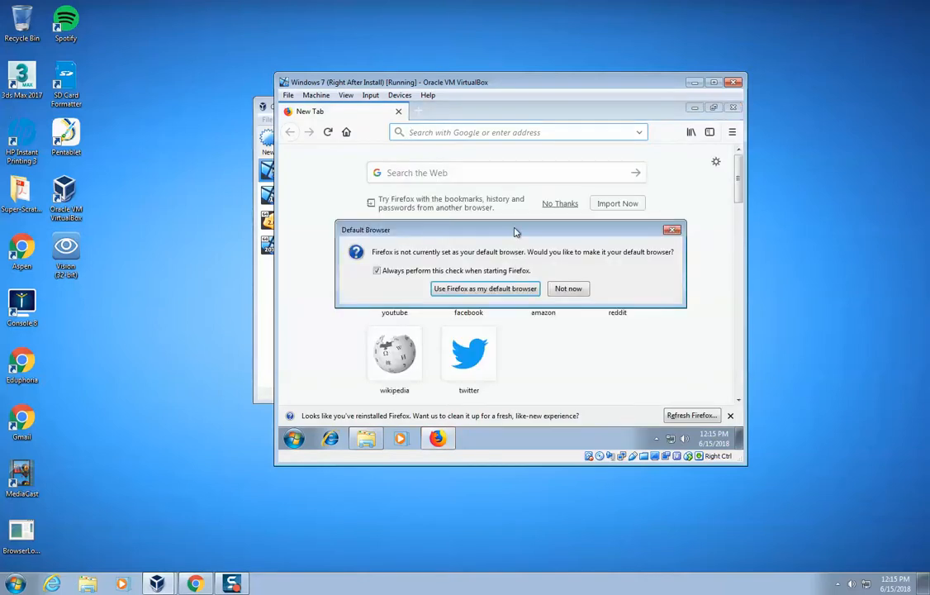
{"action": "left_click", "coordinate": [495, 294]}
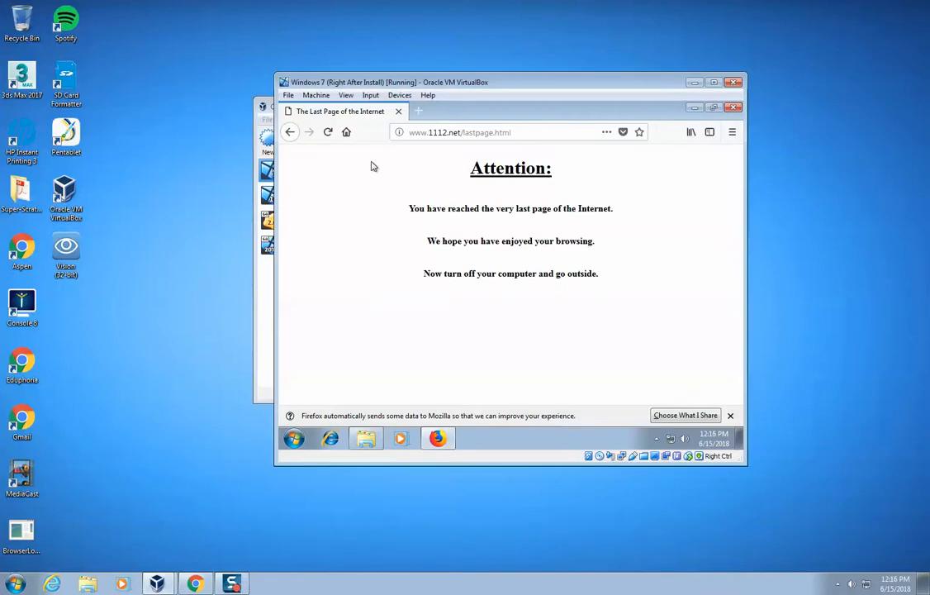
{"action": "left_click", "coordinate": [451, 133]}
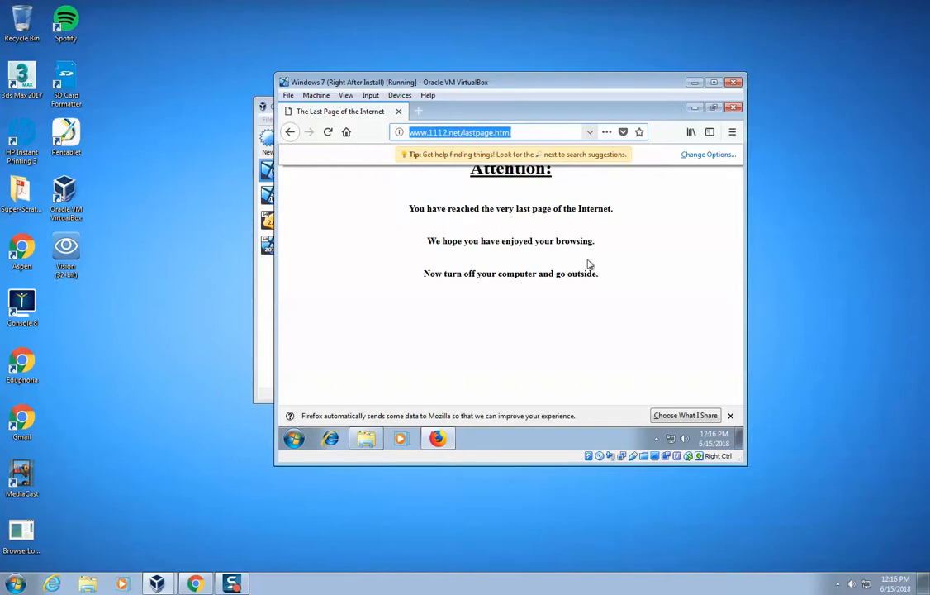
{"action": "left_click", "coordinate": [522, 230]}
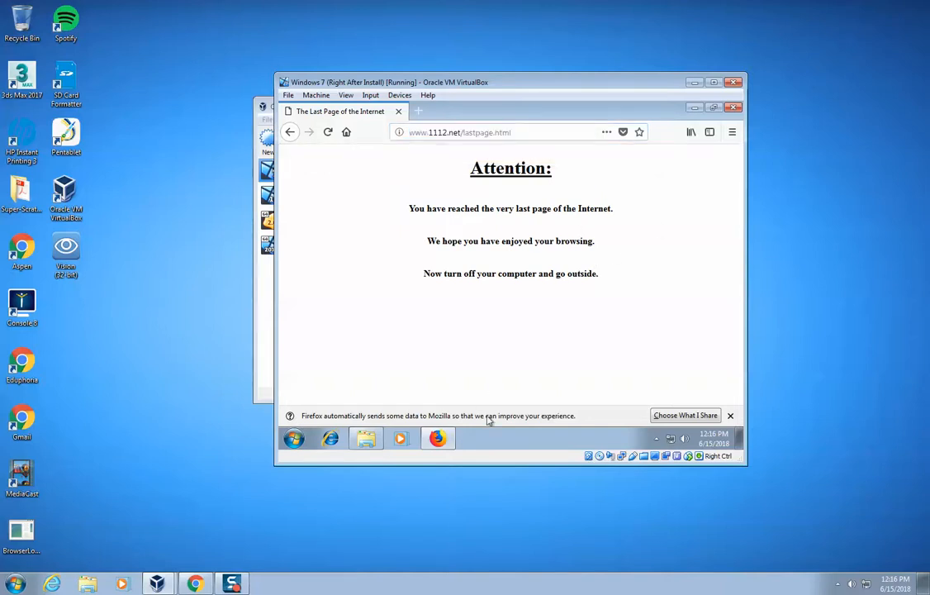
Disallow sending technical and interaction data to Mozilla in the data-sharing options, dismiss the refresh notice and close the options
{"action": "left_click", "coordinate": [686, 415]}
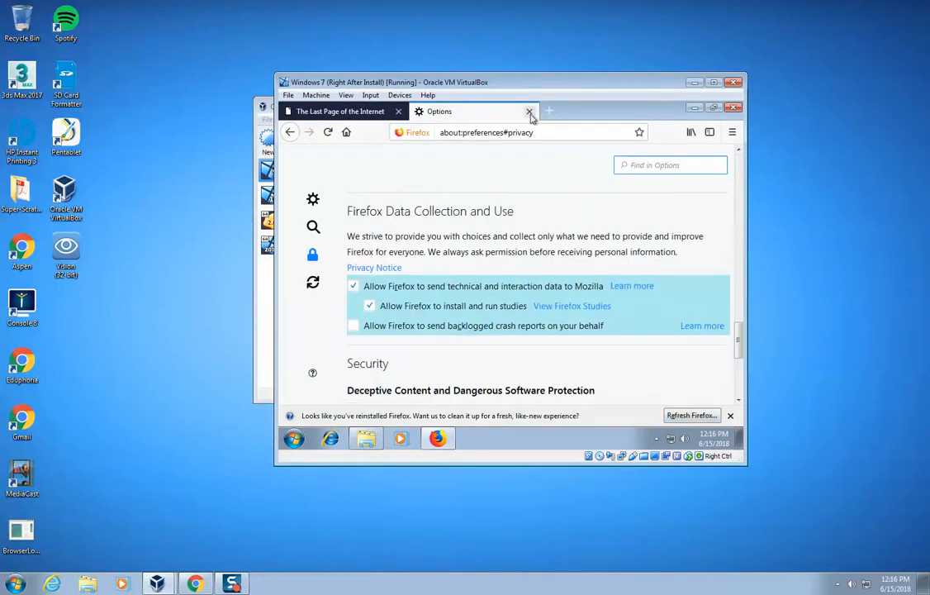
{"action": "left_click", "coordinate": [354, 285]}
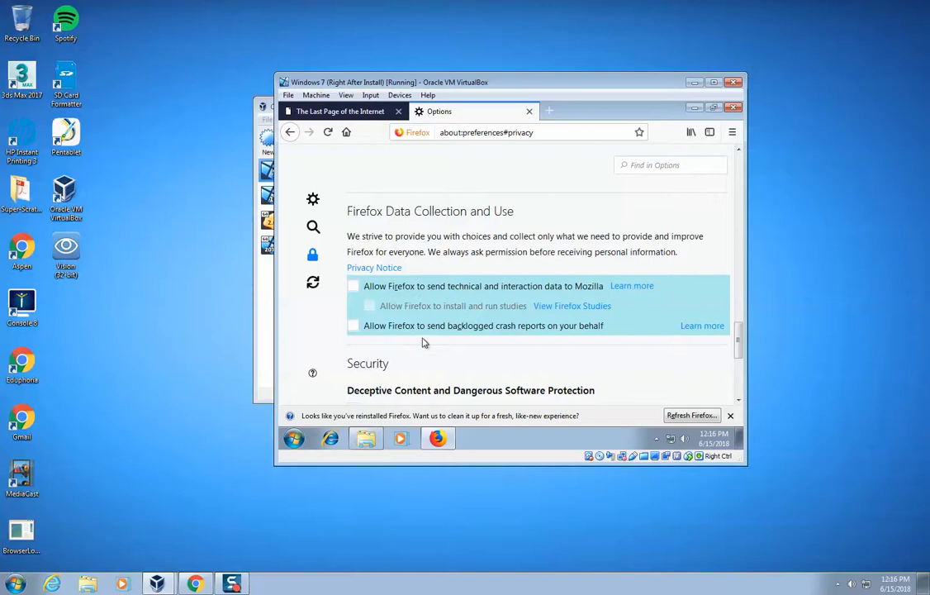
{"action": "left_click", "coordinate": [730, 415]}
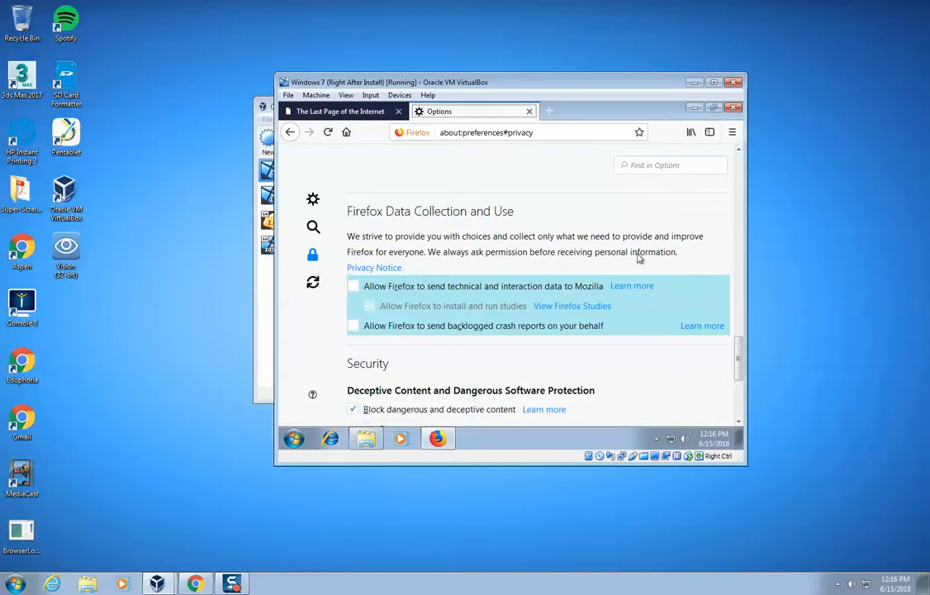
{"action": "left_click", "coordinate": [529, 111]}
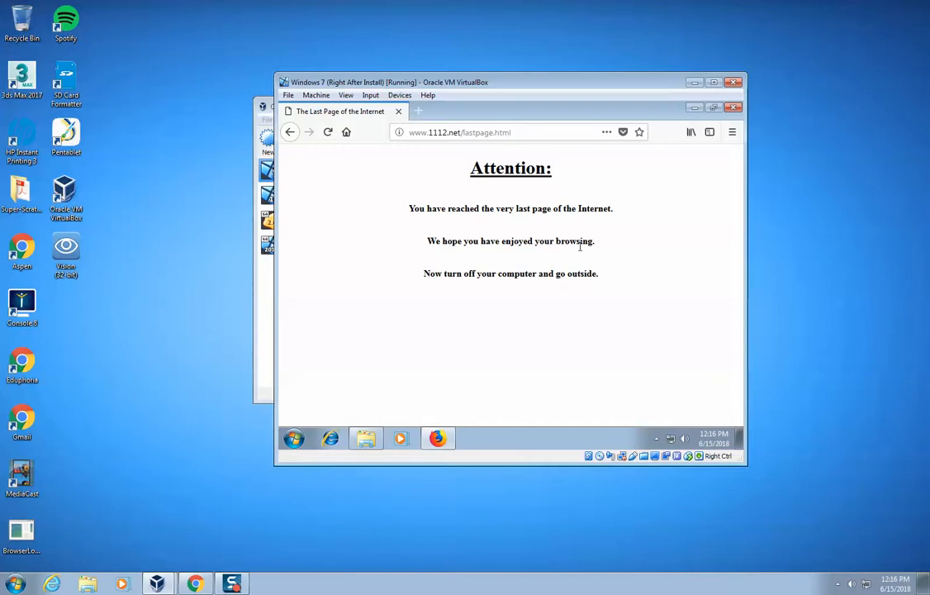
View the page source of lastpage.html, highlight all of its HTML code and close the source view
{"action": "right_click", "coordinate": [407, 221]}
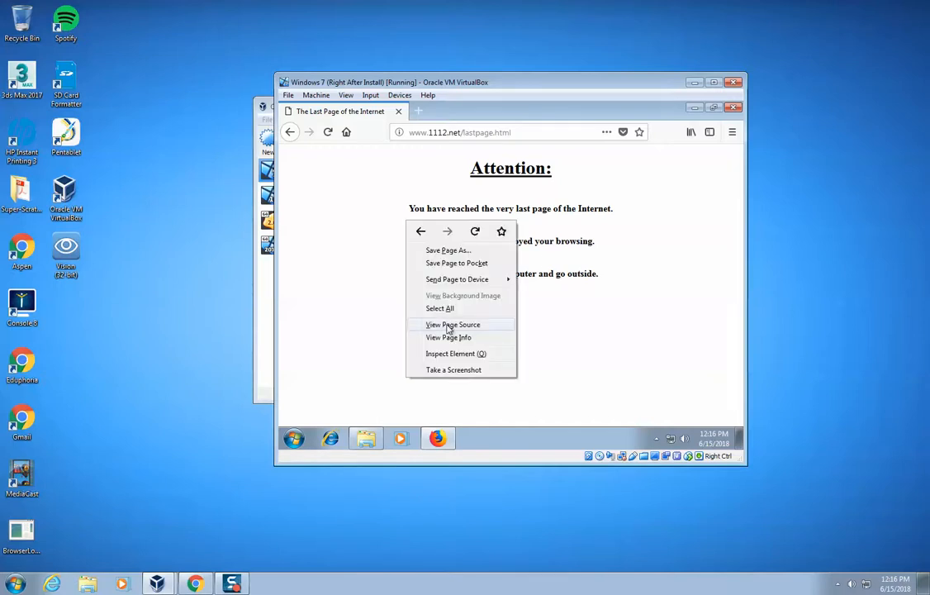
{"action": "left_click", "coordinate": [477, 325]}
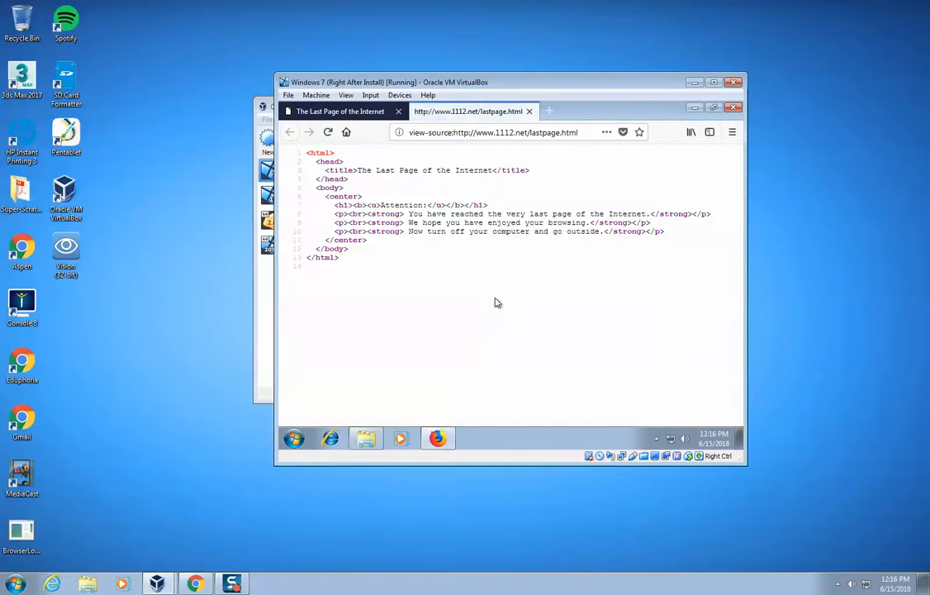
{"action": "left_click_drag", "start_coordinate": [359, 258], "coordinate": [306, 149]}
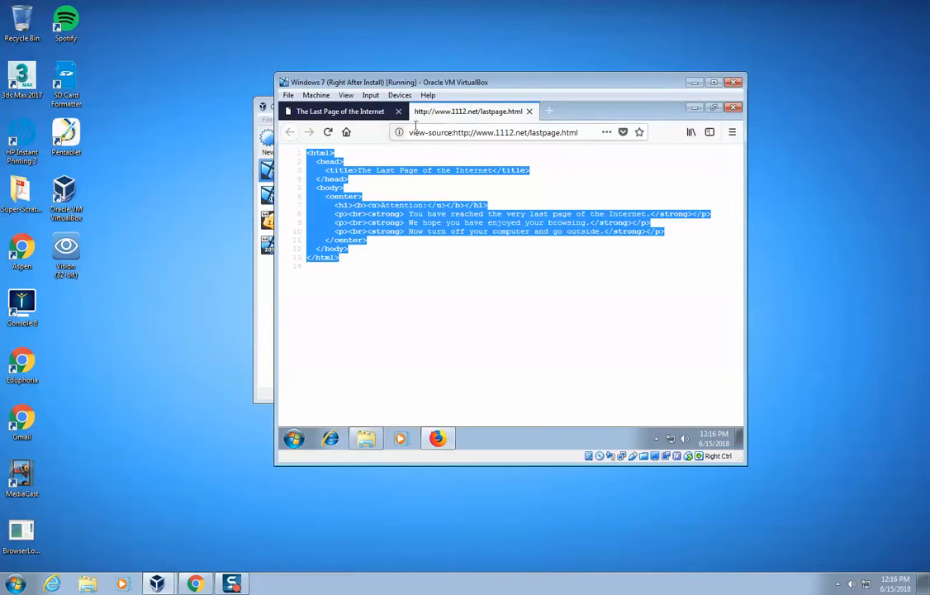
{"action": "left_click", "coordinate": [348, 113]}
{"action": "left_click", "coordinate": [512, 114]}
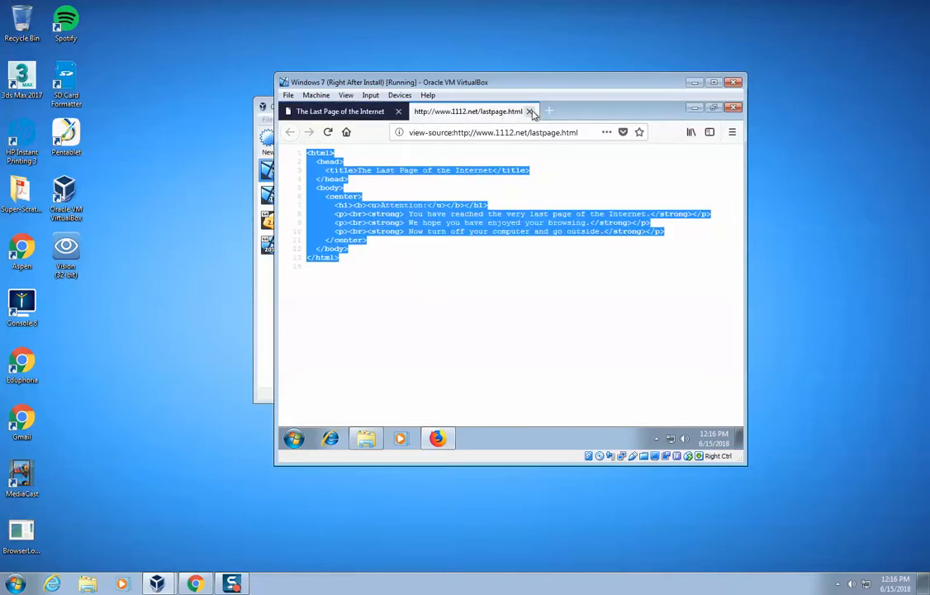
{"action": "left_click", "coordinate": [528, 111]}
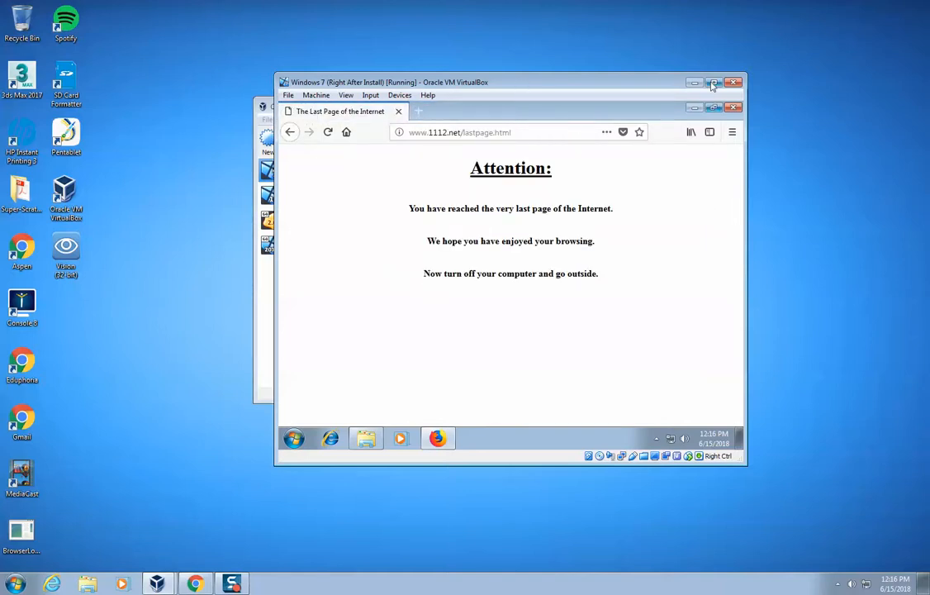
Switch the Windows 7 virtual machine to full-screen mode and stop the full-screen information message from being shown again
{"action": "left_click", "coordinate": [315, 95]}
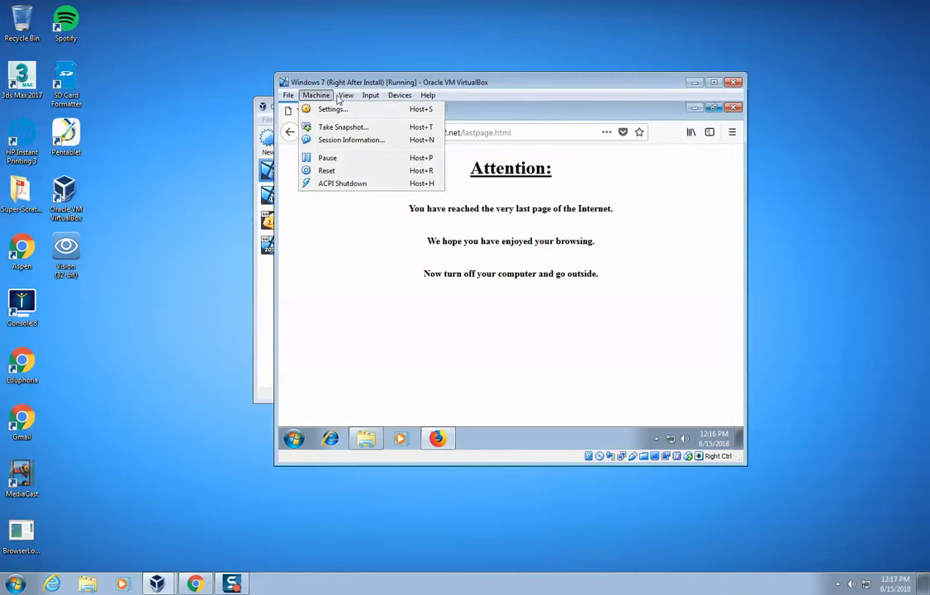
{"action": "mouse_move", "coordinate": [347, 96]}
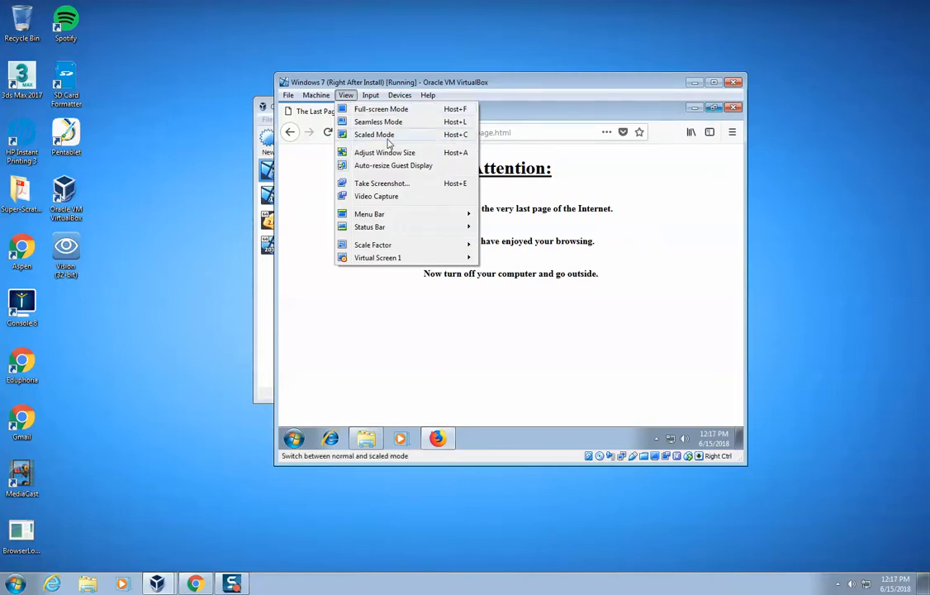
{"action": "left_click", "coordinate": [382, 113]}
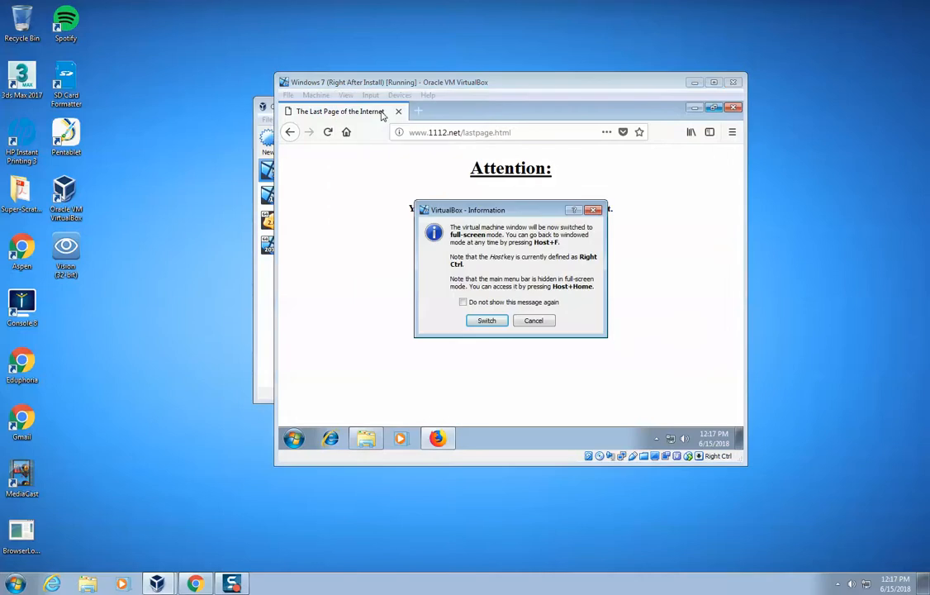
{"action": "left_click", "coordinate": [463, 301]}
{"action": "left_click", "coordinate": [486, 320]}
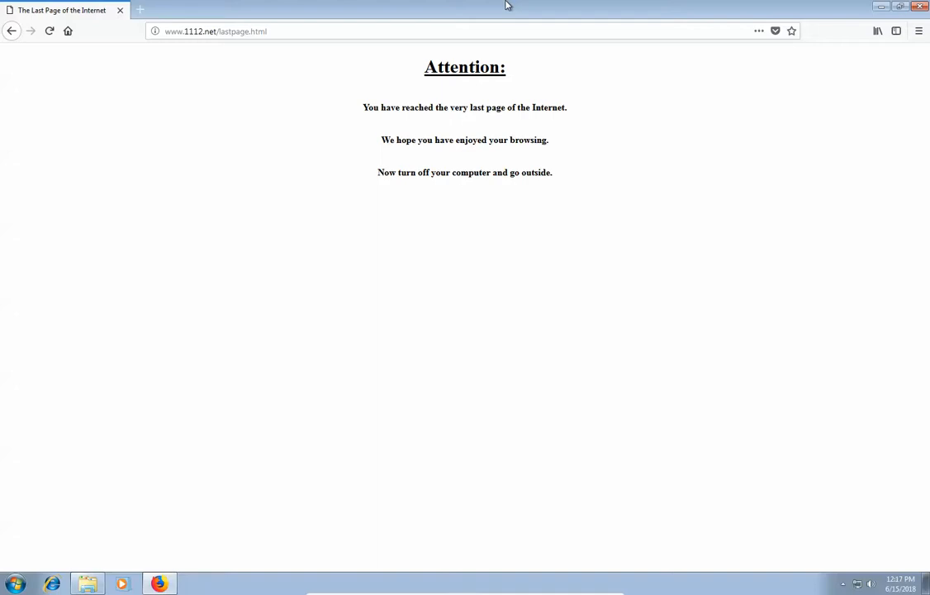
Minimize Firefox and close the WindowsTools folder window to clear the virtual machine's desktop
{"action": "left_click", "coordinate": [882, 10]}
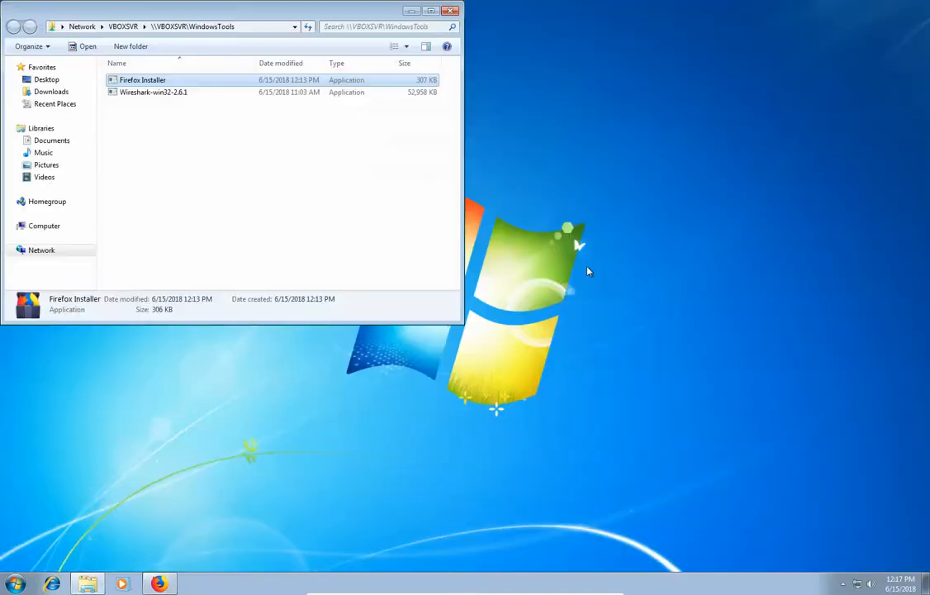
{"action": "left_click_drag", "start_coordinate": [216, 27], "coordinate": [568, 200]}
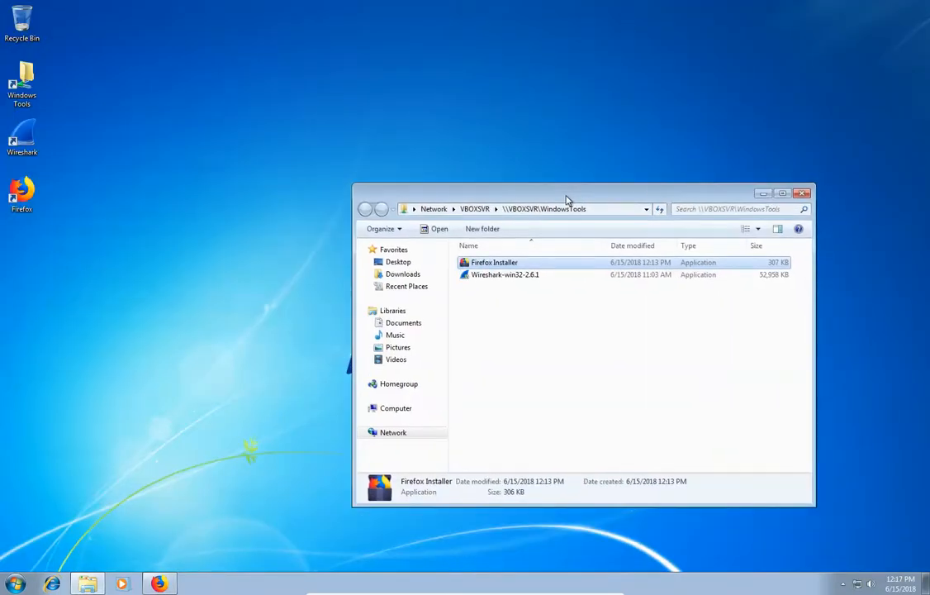
{"action": "left_click", "coordinate": [800, 194]}
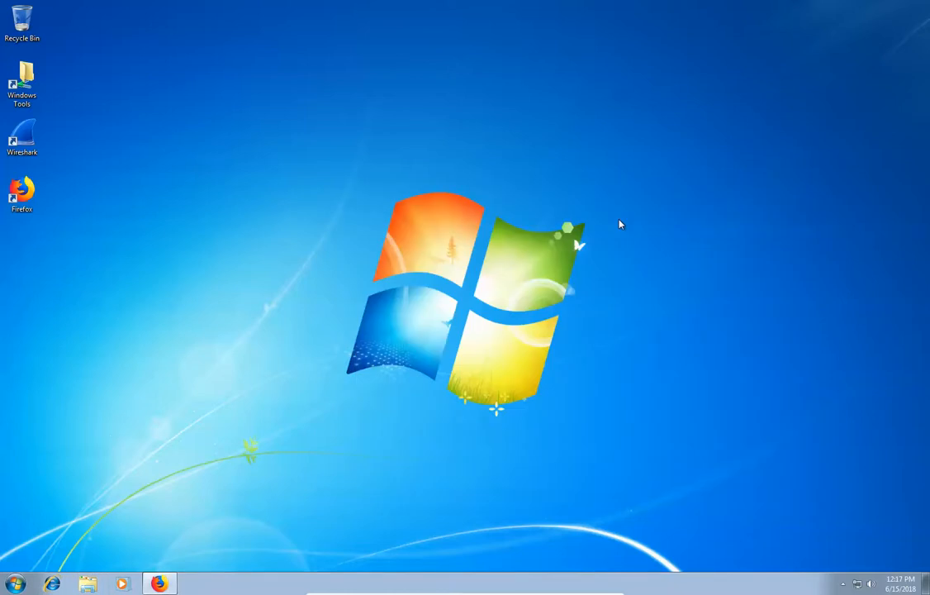
Switch the virtual machine to scaled mode, suppress its information message and return to the normal windowed view
{"action": "key", "text": "ctrl+c"}
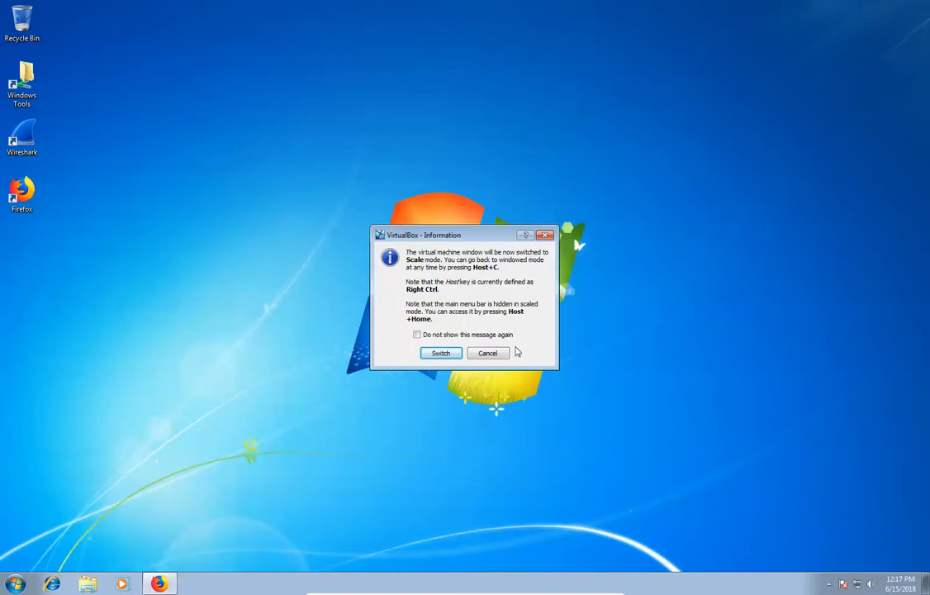
{"action": "left_click", "coordinate": [441, 355]}
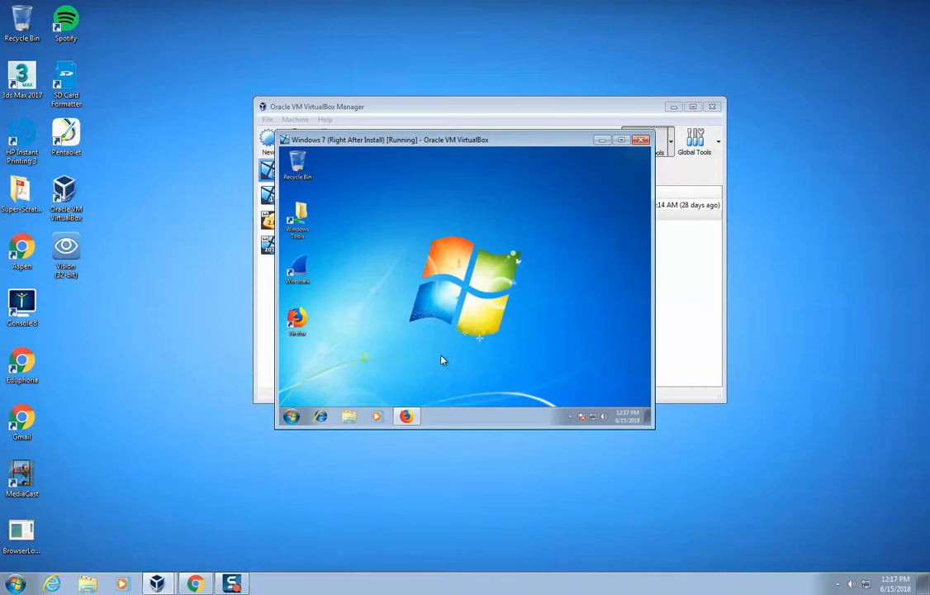
{"action": "key", "text": "Control_R+c"}
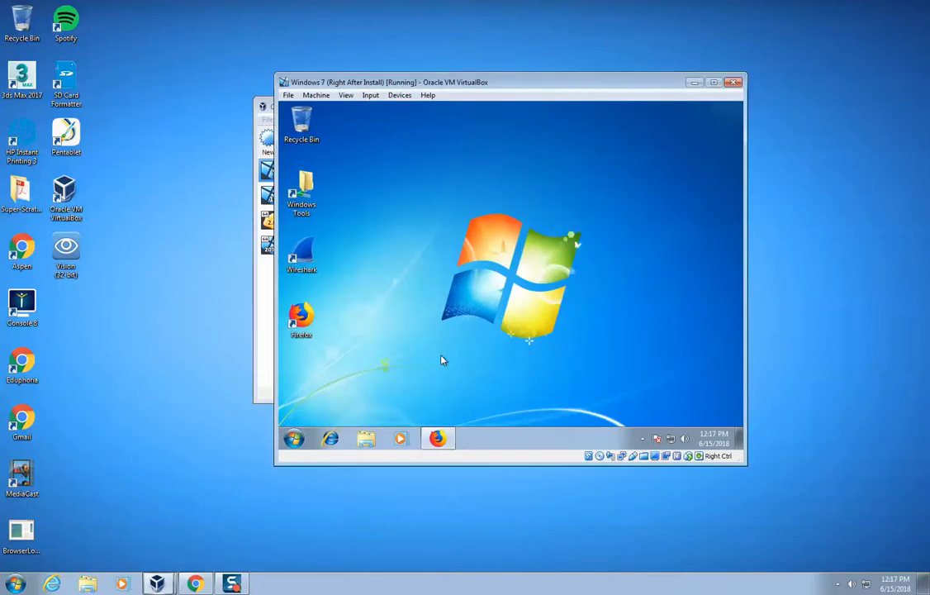
{"action": "left_click", "coordinate": [463, 305]}
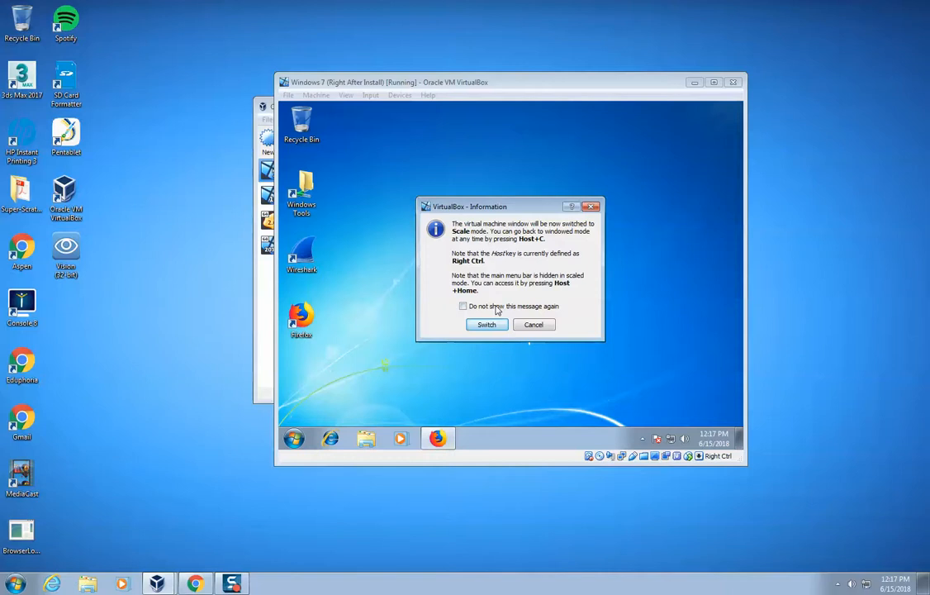
{"action": "left_click", "coordinate": [487, 325]}
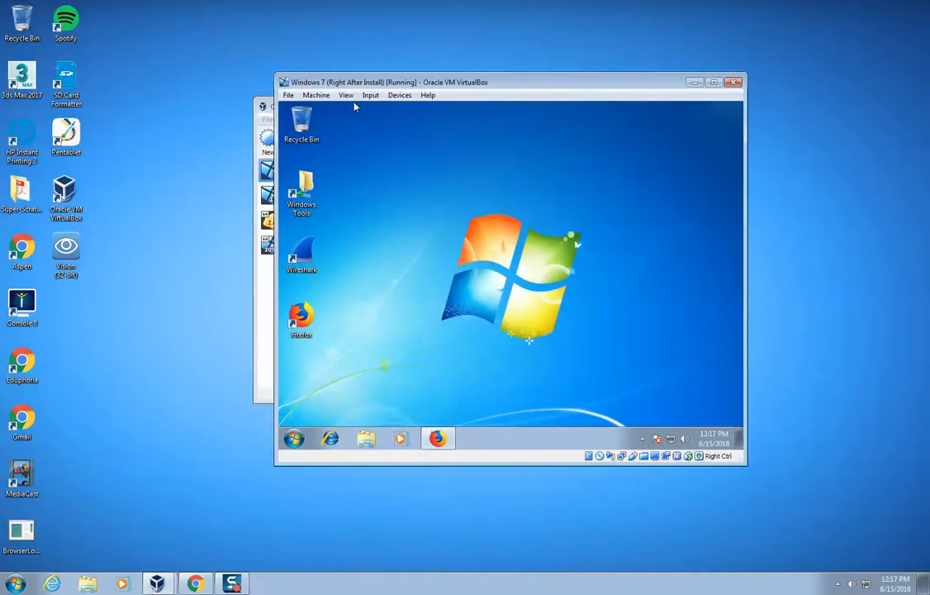
Put the virtual machine back in full-screen mode and restore the minimized Firefox as a smaller, non-maximized window
{"action": "left_click", "coordinate": [345, 95]}
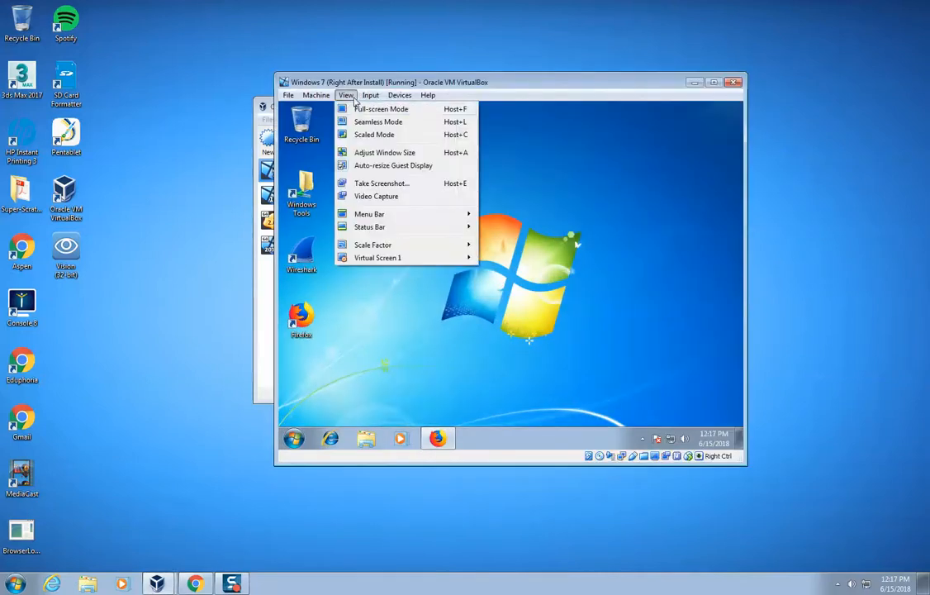
{"action": "left_click", "coordinate": [359, 111]}
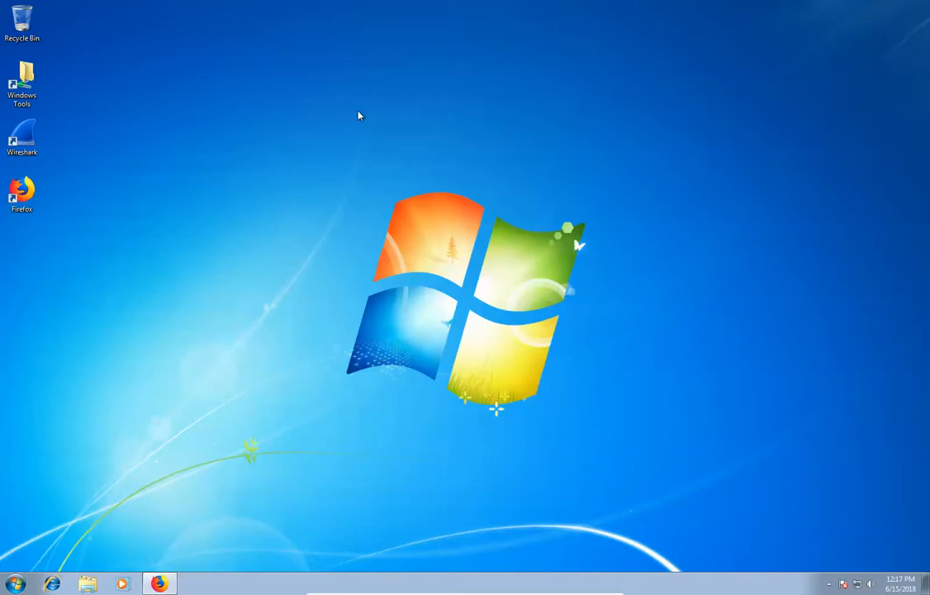
{"action": "left_click", "coordinate": [161, 583]}
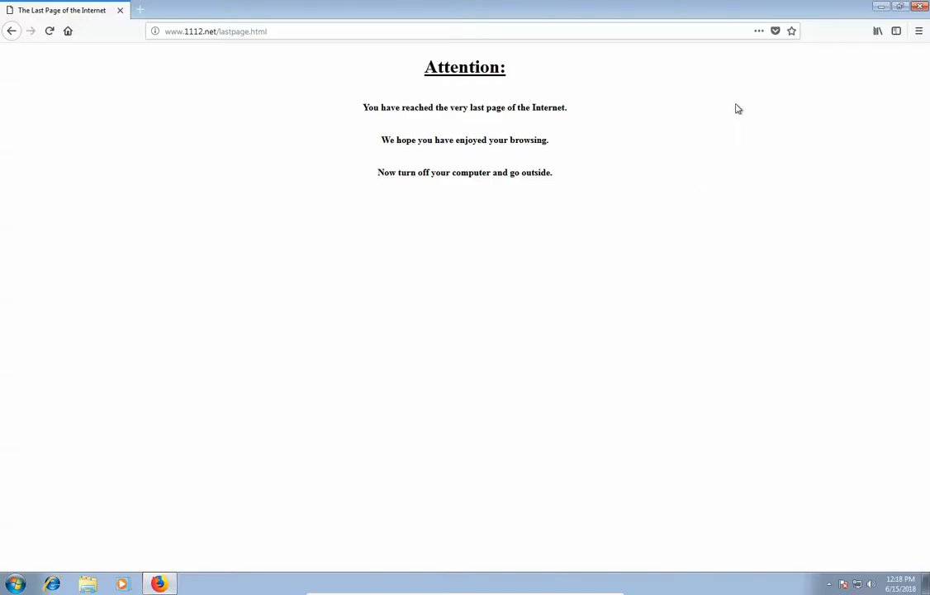
{"action": "left_click", "coordinate": [900, 8]}
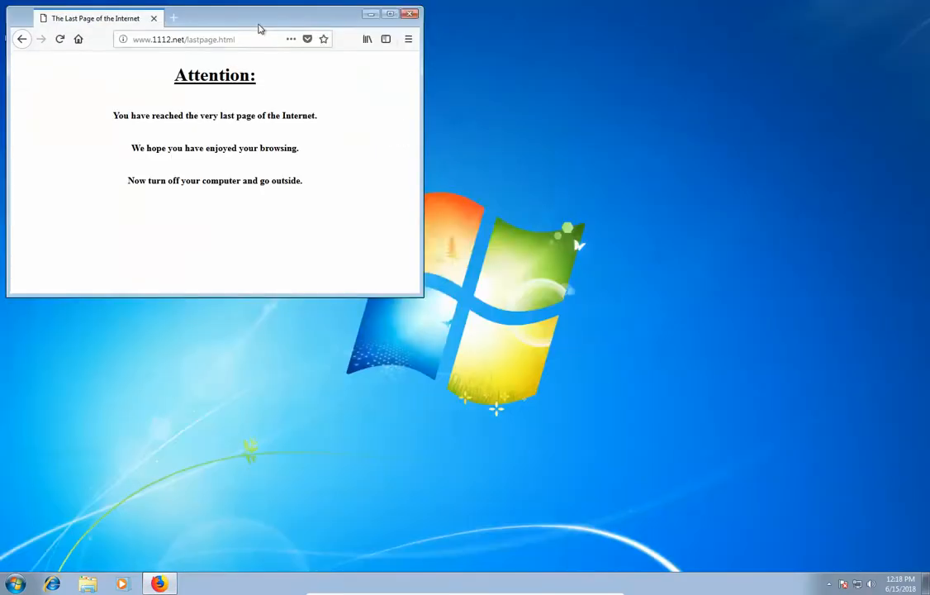
Move the Firefox window to the far upper corner of the desktop, away from the icons, and make it narrower
{"action": "left_click_drag", "start_coordinate": [259, 29], "coordinate": [766, 73]}
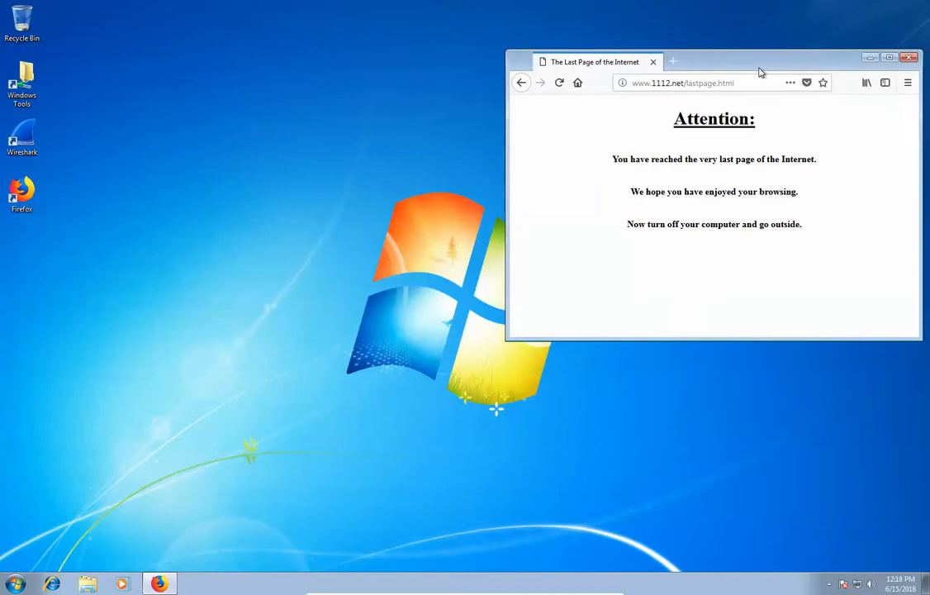
{"action": "left_click_drag", "start_coordinate": [507, 245], "coordinate": [592, 245]}
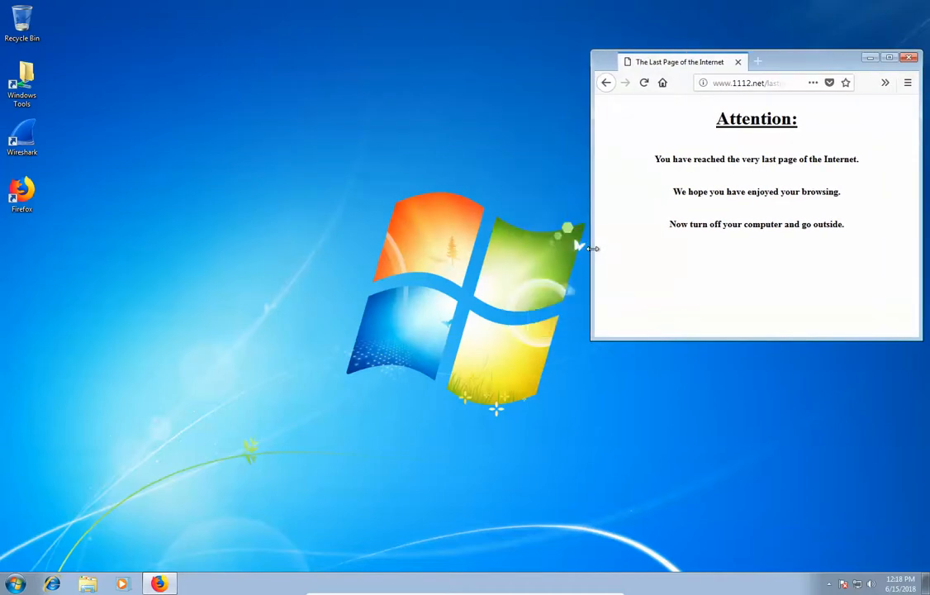
{"action": "left_click_drag", "start_coordinate": [846, 59], "coordinate": [843, 41]}
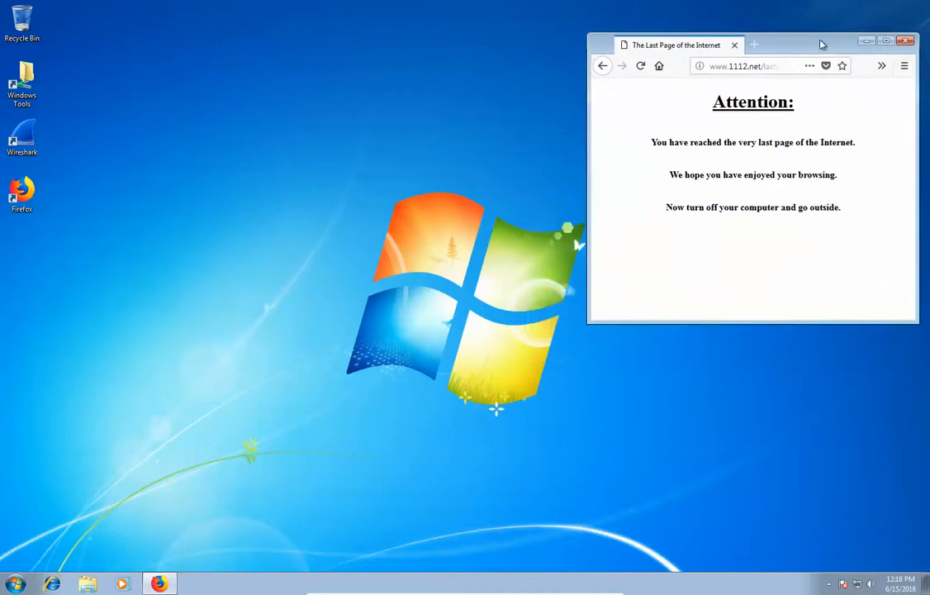
Open Wireshark from the desktop and move its window slightly so the desktop icons are uncovered
{"action": "left_click", "coordinate": [25, 138]}
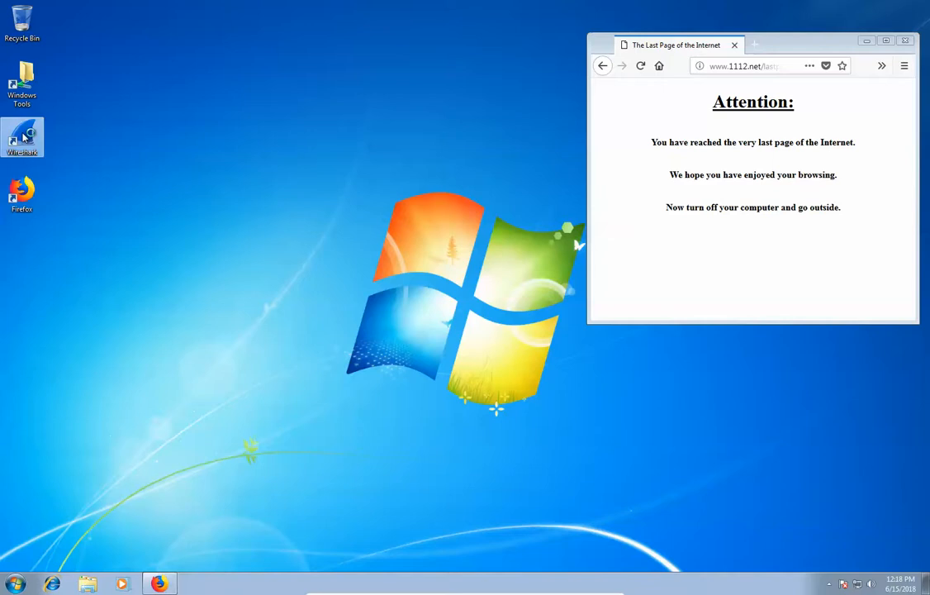
{"action": "double_click", "coordinate": [25, 138]}
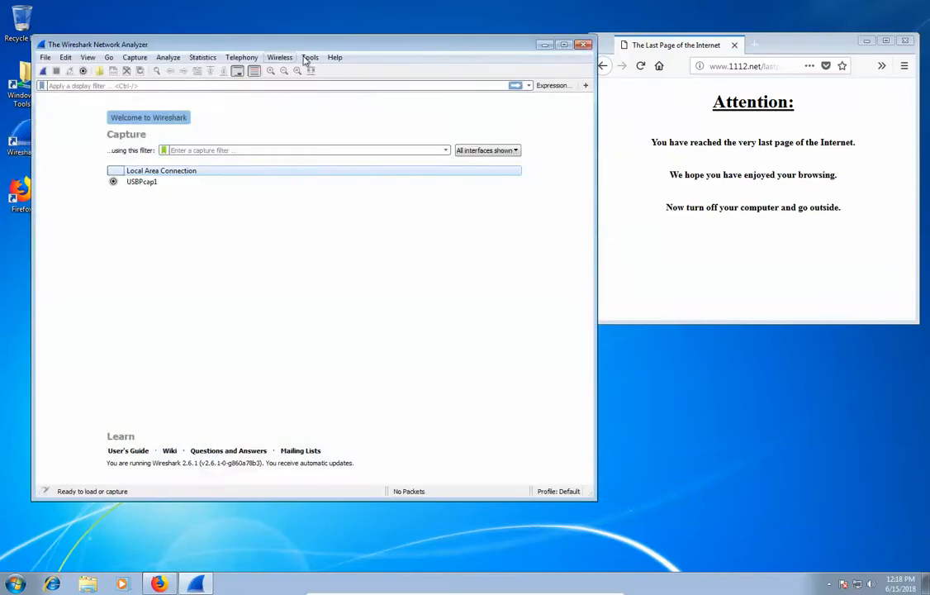
{"action": "left_click_drag", "start_coordinate": [279, 43], "coordinate": [293, 55]}
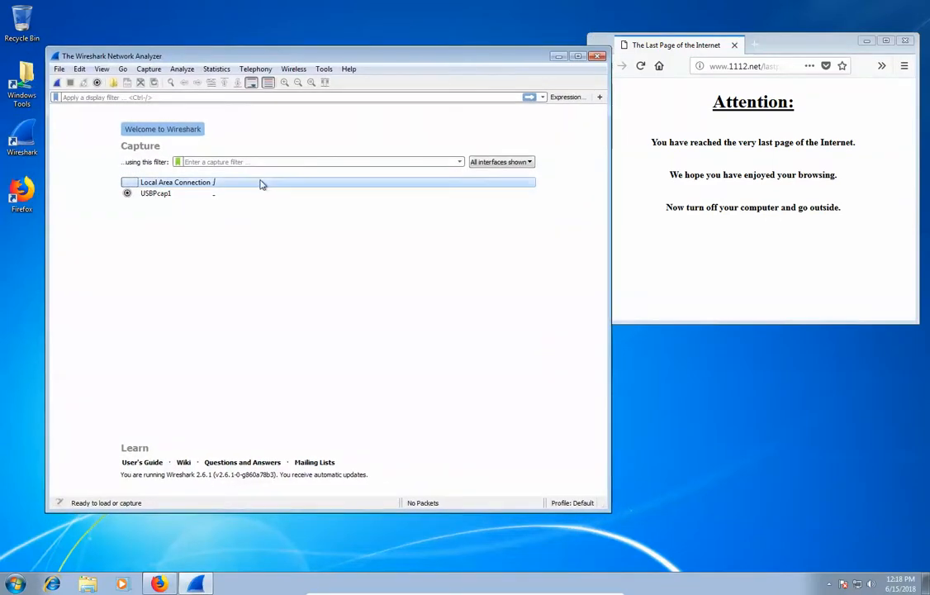
Start a live packet capture on Local Area Connection and select the first captured packet
{"action": "left_click", "coordinate": [211, 187]}
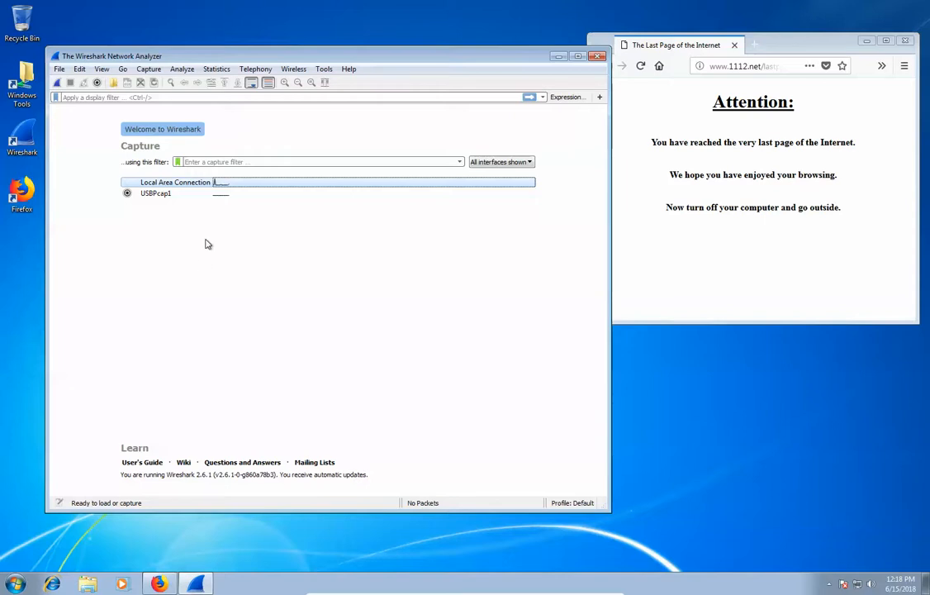
{"action": "left_click", "coordinate": [58, 84]}
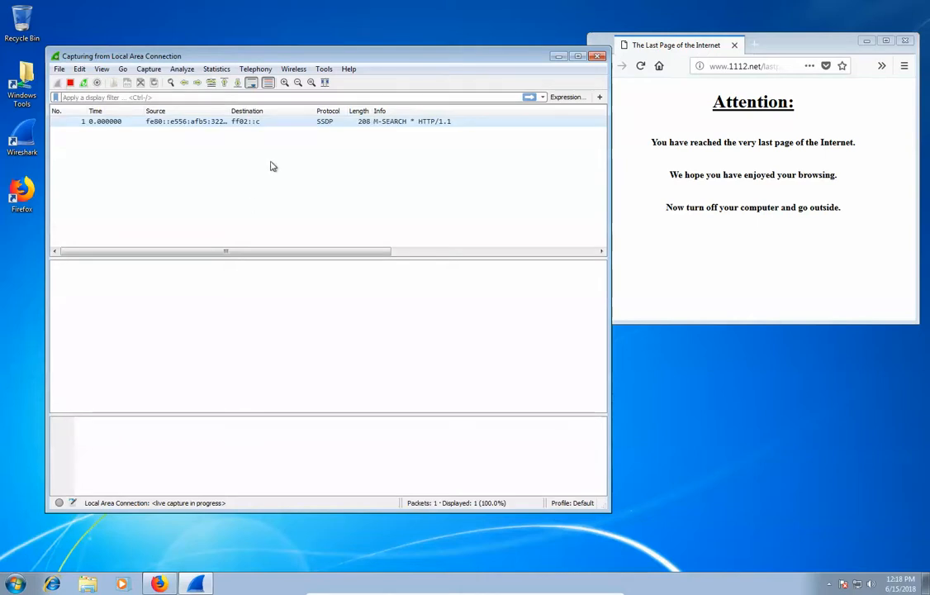
{"action": "left_click", "coordinate": [203, 122]}
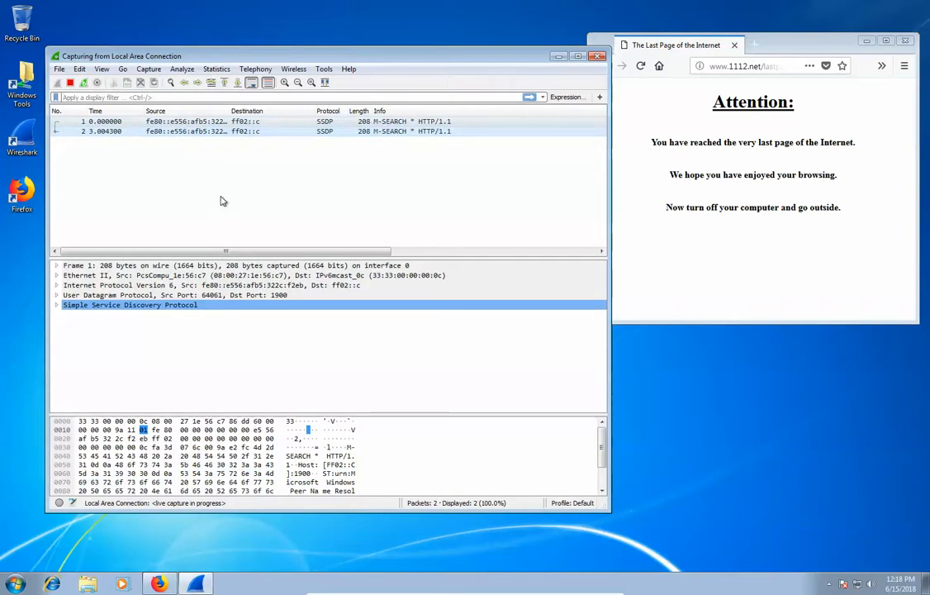
Generate traffic by loading the MSN home page in Internet Explorer, decline making it the default browser and close it
{"action": "left_click", "coordinate": [52, 583]}
{"action": "left_click", "coordinate": [499, 59]}
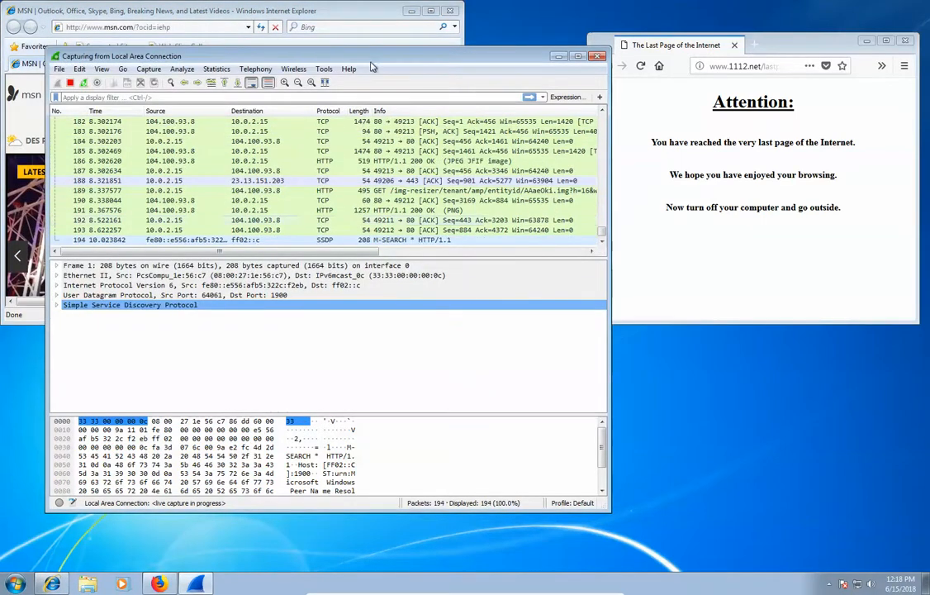
{"action": "left_click", "coordinate": [341, 17]}
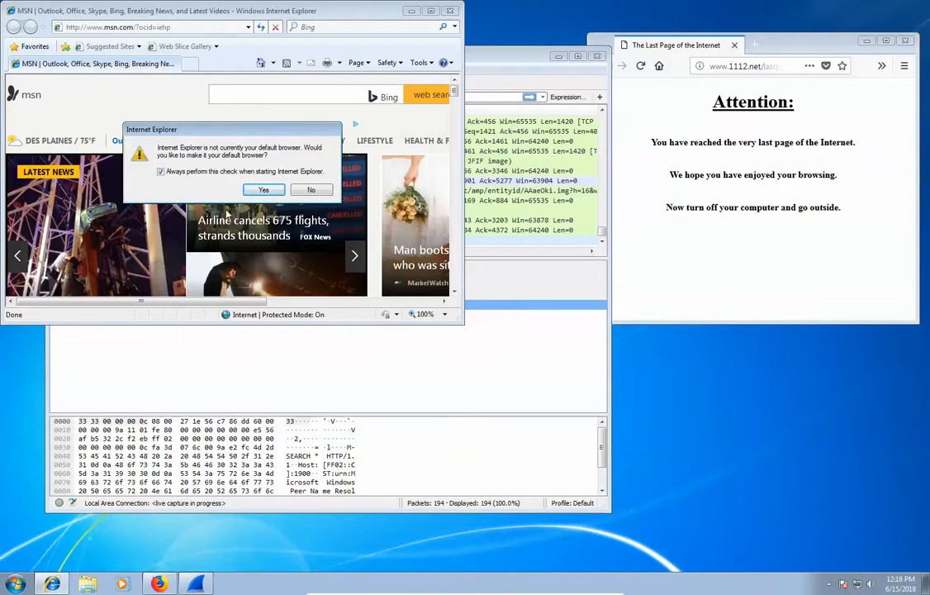
{"action": "left_click", "coordinate": [309, 190]}
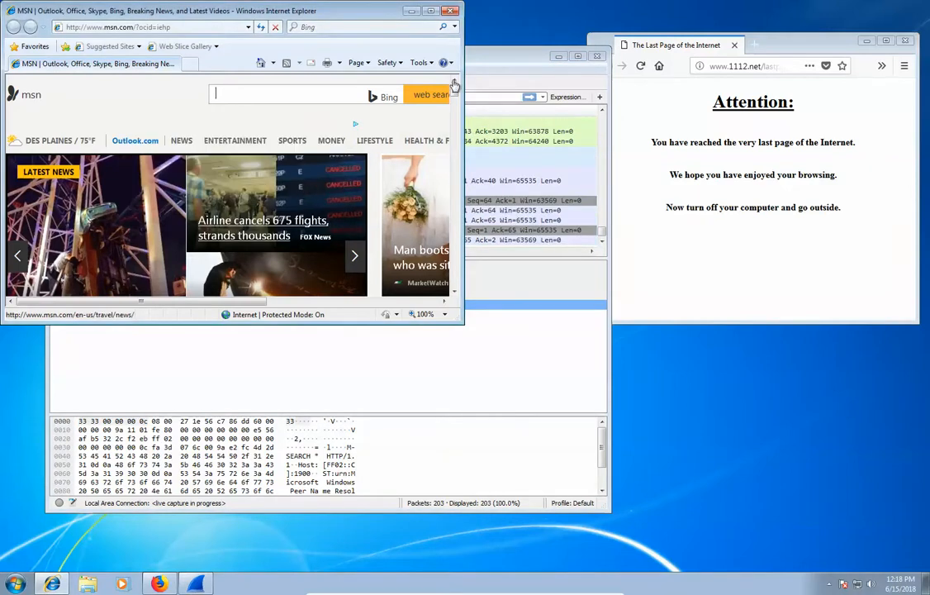
{"action": "left_click", "coordinate": [450, 10]}
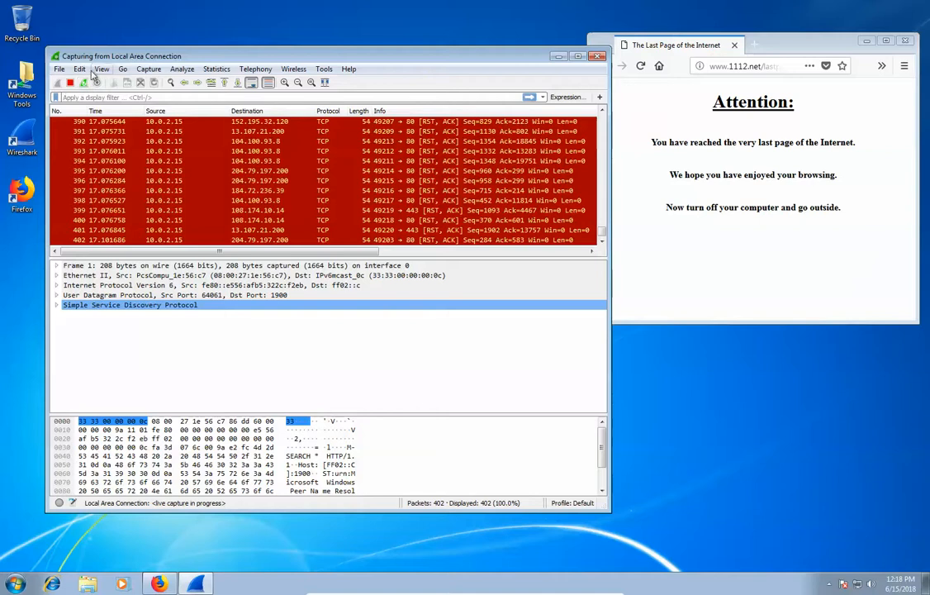
Stop the Local Area Connection capture and quit Wireshark without saving the packets
{"action": "left_click", "coordinate": [71, 82]}
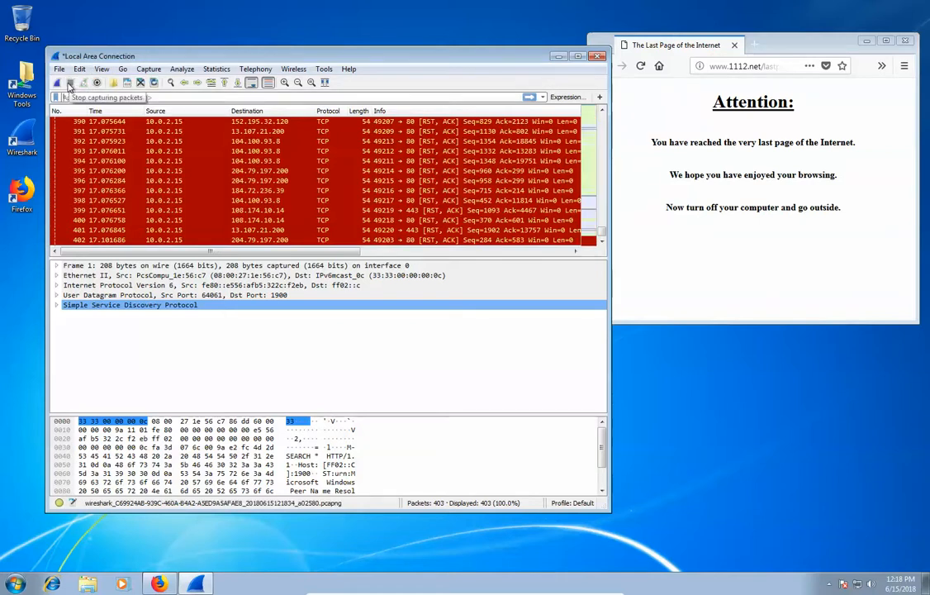
{"action": "left_click", "coordinate": [598, 57]}
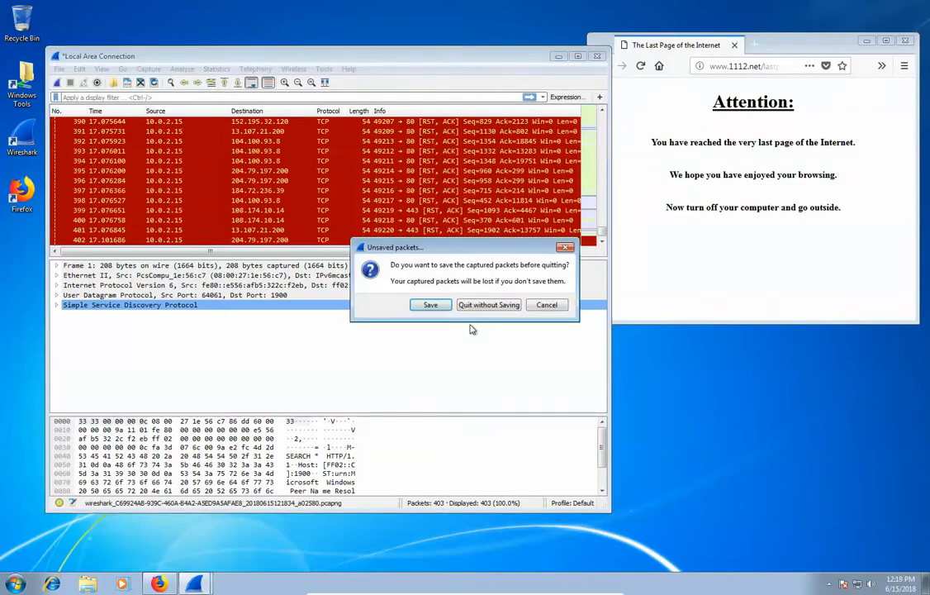
{"action": "left_click", "coordinate": [488, 305]}
Reopen Wireshark and enter http as the display filter
{"action": "left_click", "coordinate": [27, 139]}
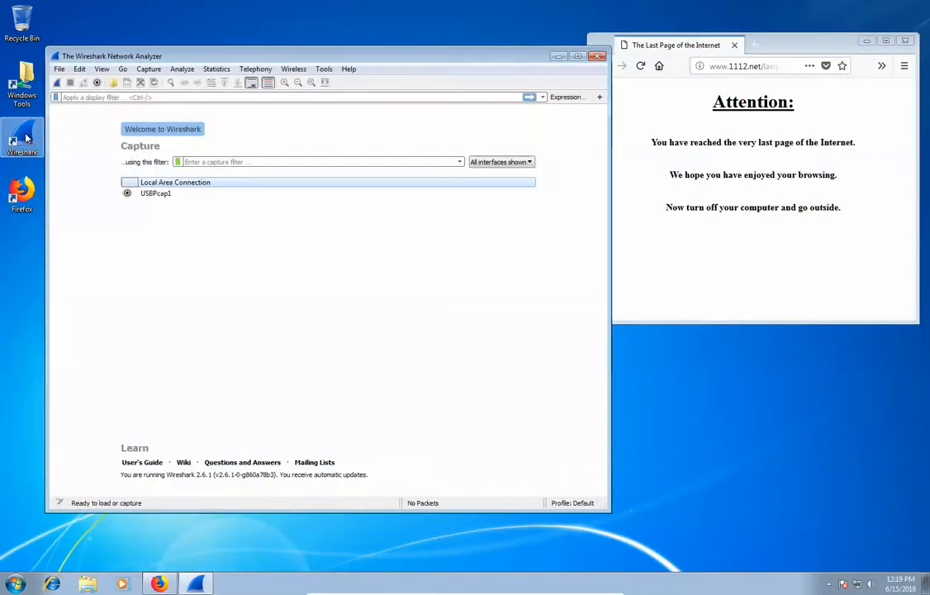
{"action": "left_click", "coordinate": [93, 97]}
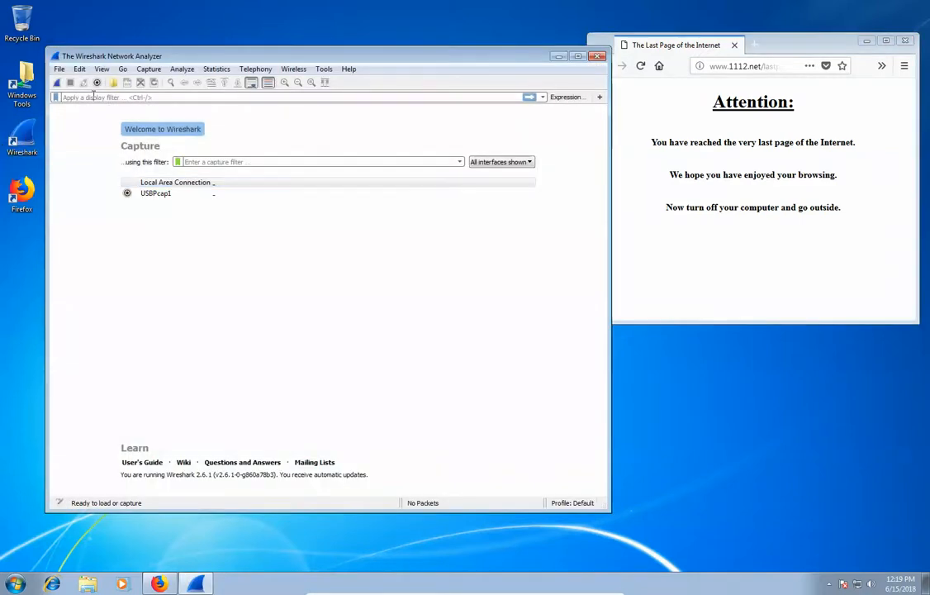
{"action": "type", "text": "http"}
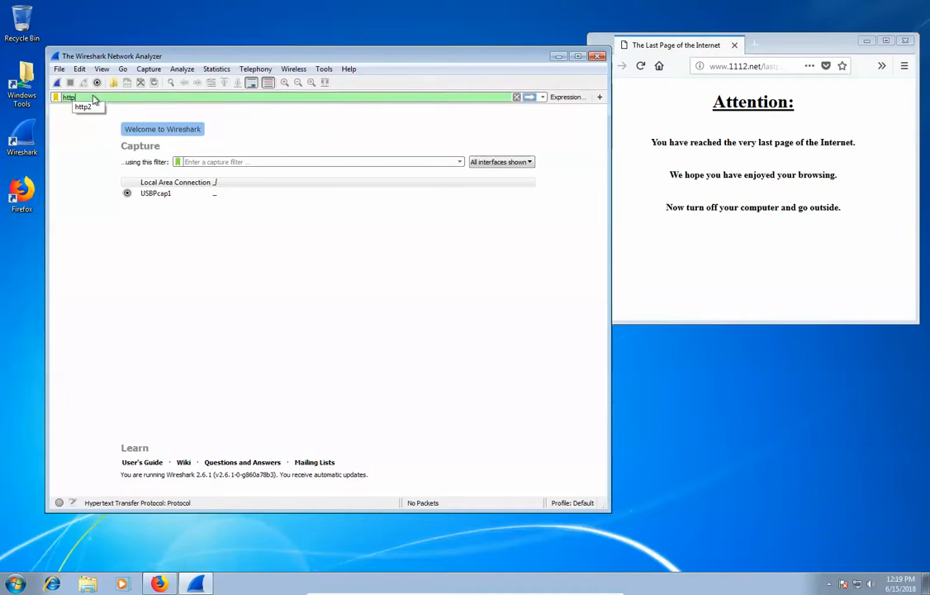
{"action": "left_click", "coordinate": [252, 281]}
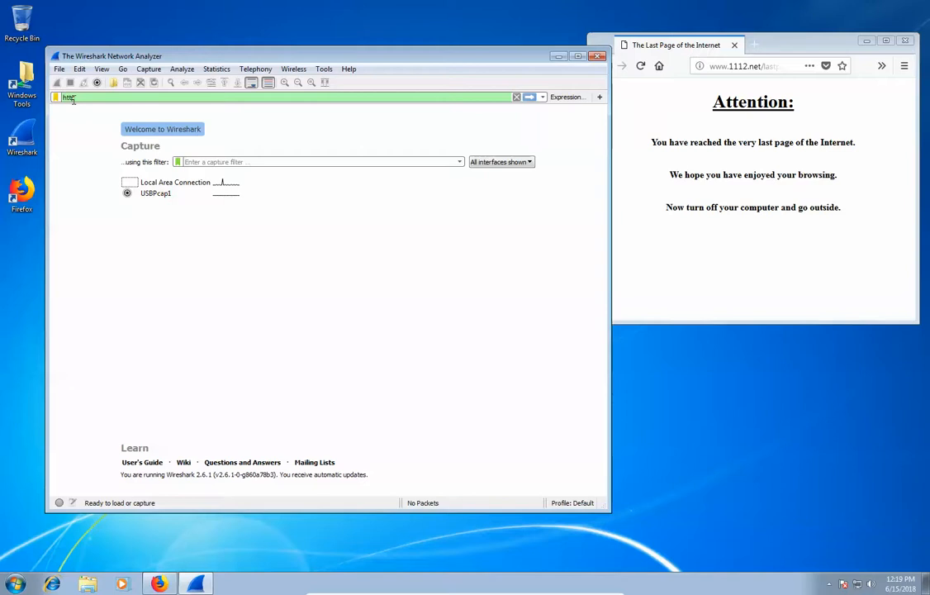
{"action": "left_click", "coordinate": [751, 66]}
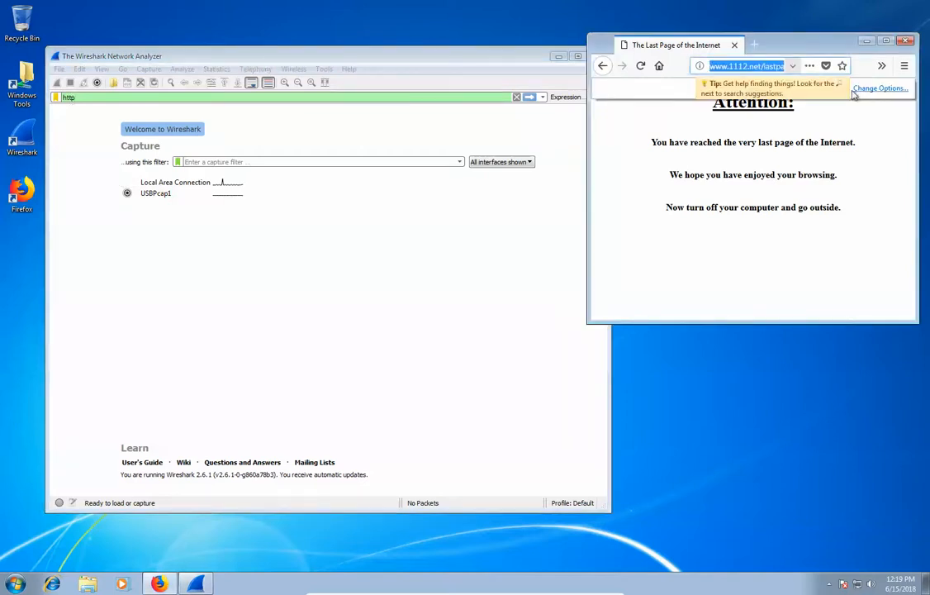
{"action": "left_click", "coordinate": [757, 126]}
Start a new live capture on Local Area Connection in Wireshark
{"action": "left_click", "coordinate": [330, 66]}
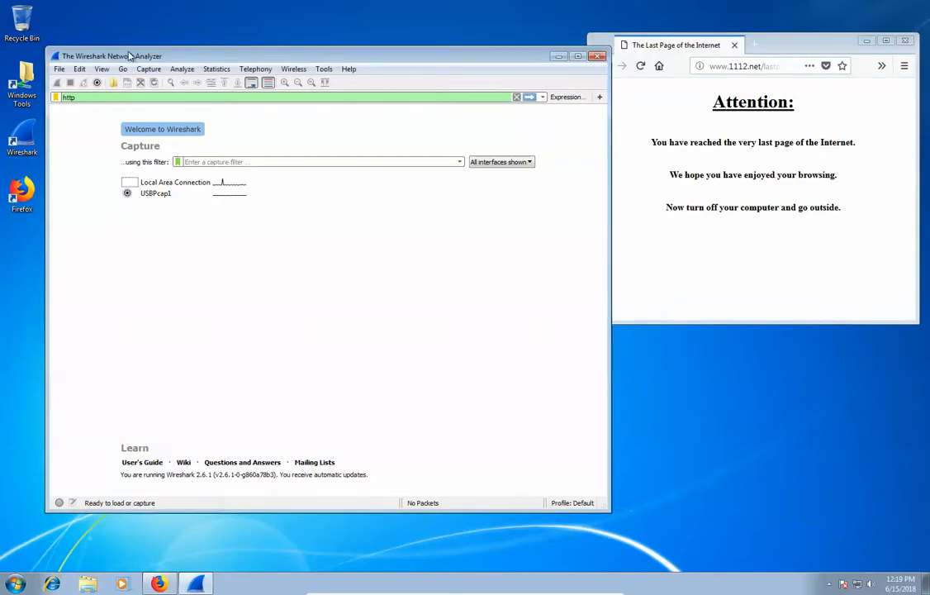
{"action": "left_click", "coordinate": [169, 184]}
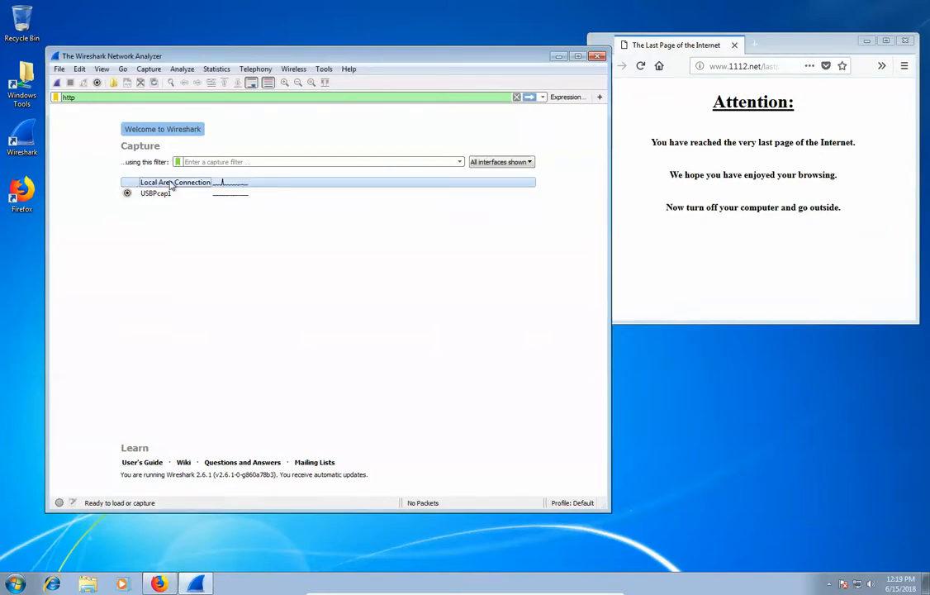
{"action": "left_click", "coordinate": [58, 83]}
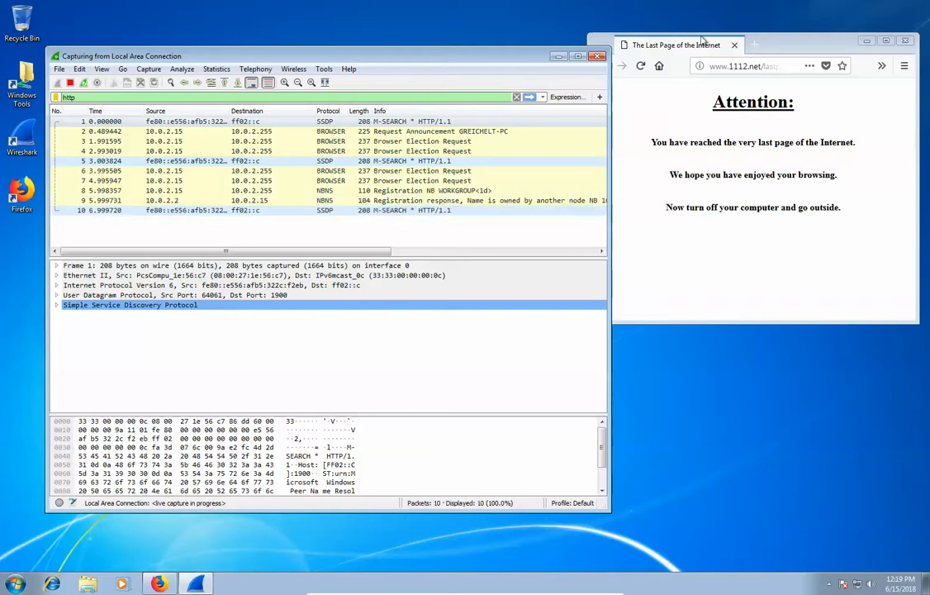
{"action": "left_click", "coordinate": [725, 37]}
{"action": "left_click", "coordinate": [641, 70]}
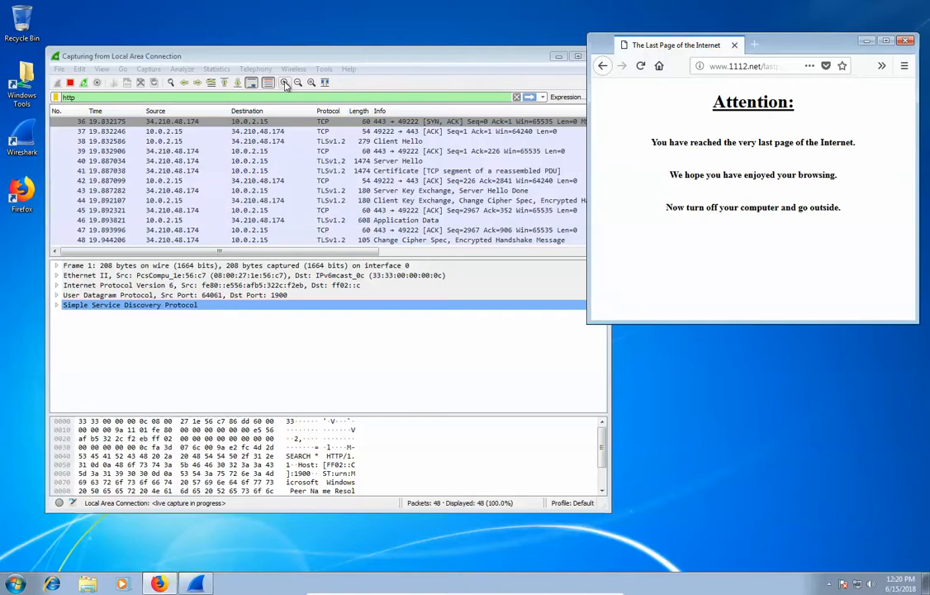
{"action": "left_click", "coordinate": [70, 83]}
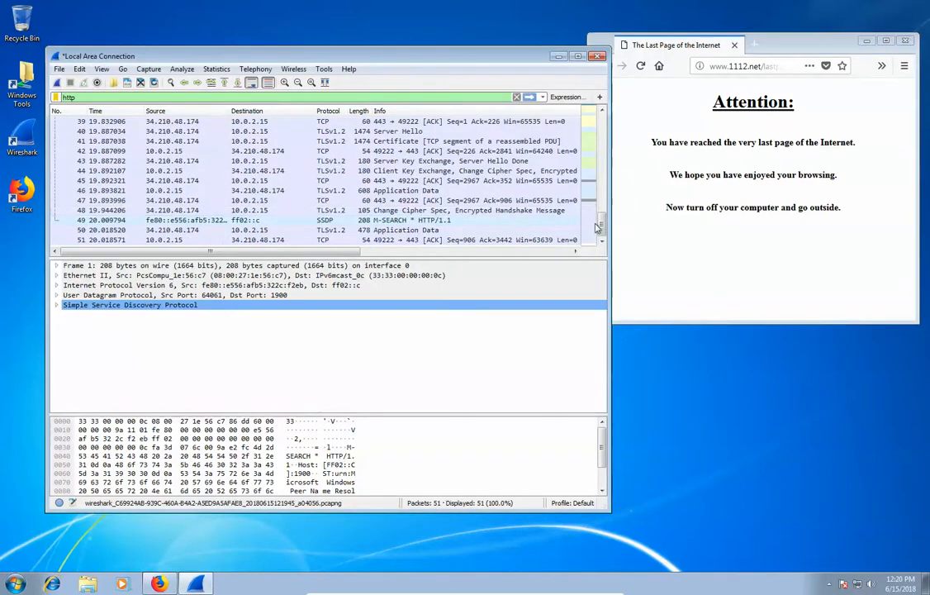
Examine the captured packets exchanged with 172.245.130.175, from the TCP SYN and SYN, ACK to the HTTP 200 OK response
{"action": "left_click_drag", "start_coordinate": [603, 226], "coordinate": [605, 120]}
{"action": "scroll", "coordinate": [218, 182], "scroll_direction": "down", "scroll_amount": 3}
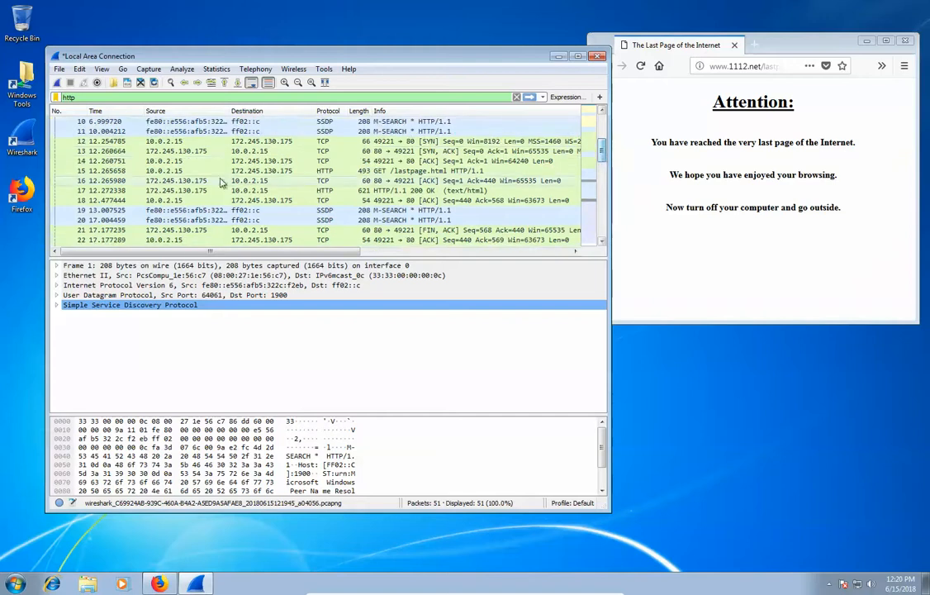
{"action": "left_click", "coordinate": [298, 140]}
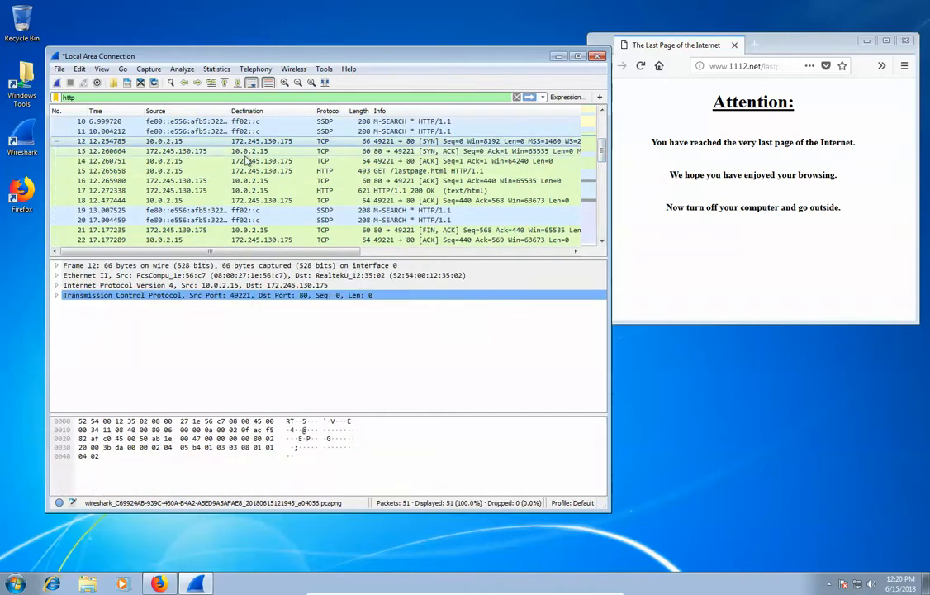
{"action": "left_click", "coordinate": [218, 150]}
{"action": "left_click", "coordinate": [247, 191]}
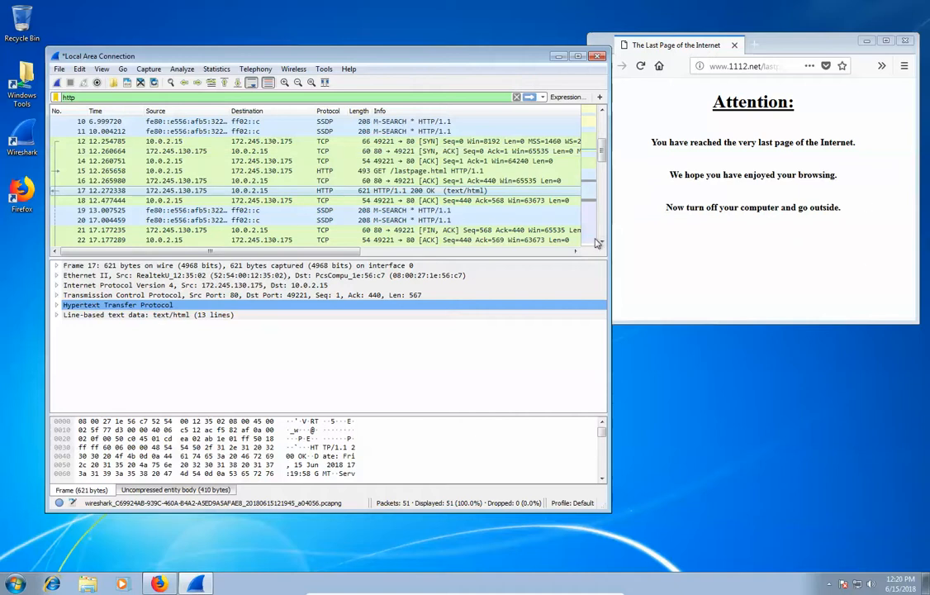
Maximize the Wireshark window and inspect the TCP SYN packet and the GET /lastpage.html request
{"action": "double_click", "coordinate": [512, 55]}
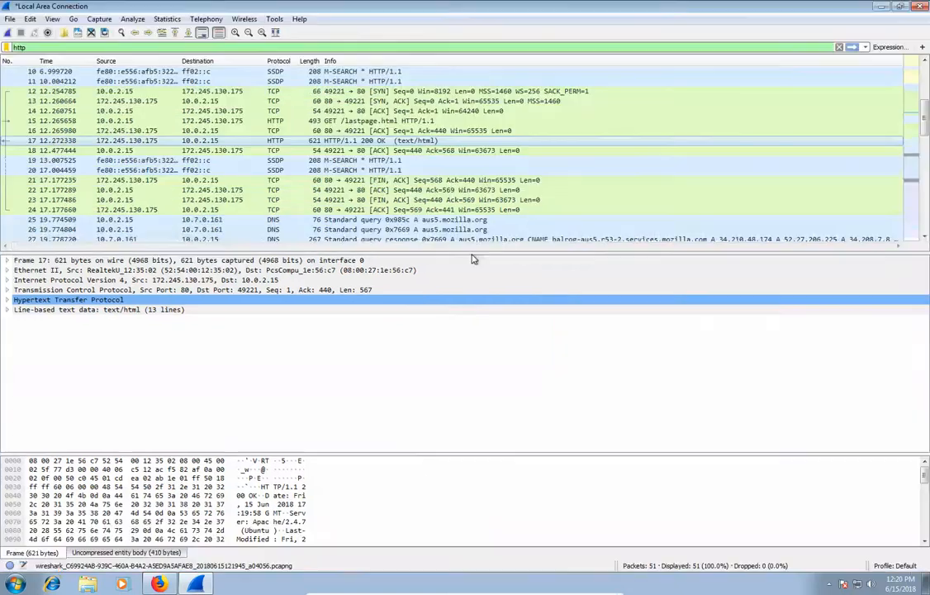
{"action": "scroll", "coordinate": [347, 245], "scroll_direction": "up", "scroll_amount": 3}
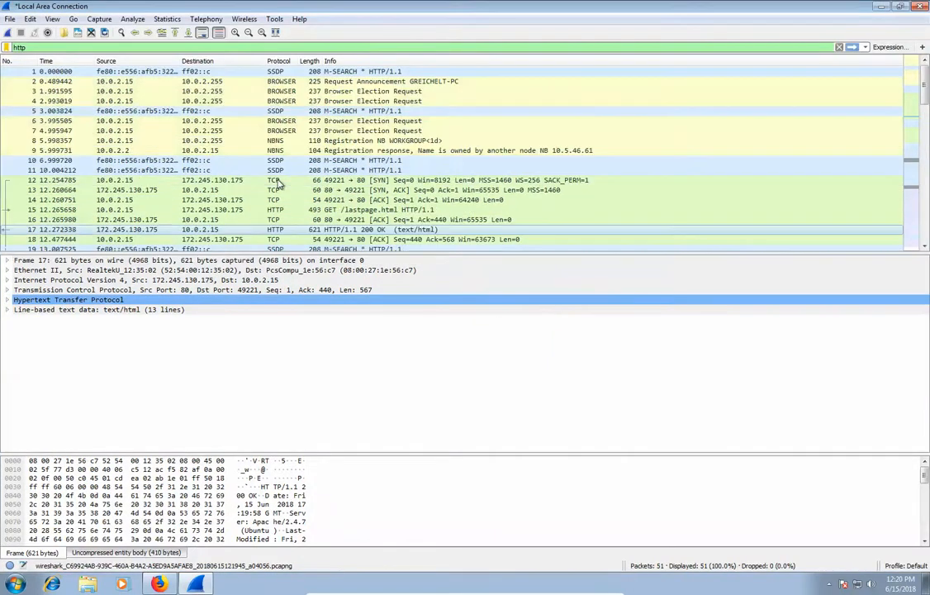
{"action": "left_click", "coordinate": [244, 180]}
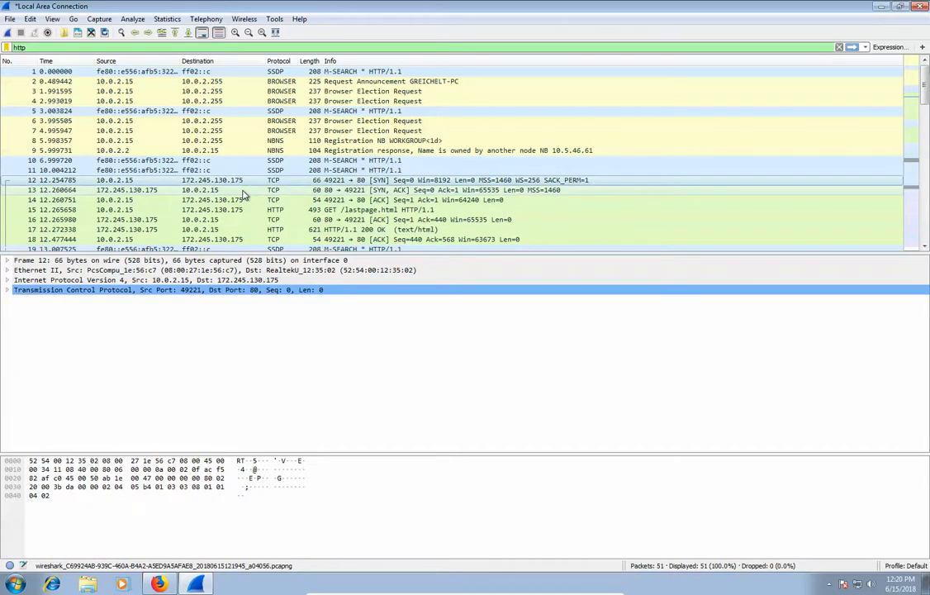
{"action": "left_click", "coordinate": [329, 210]}
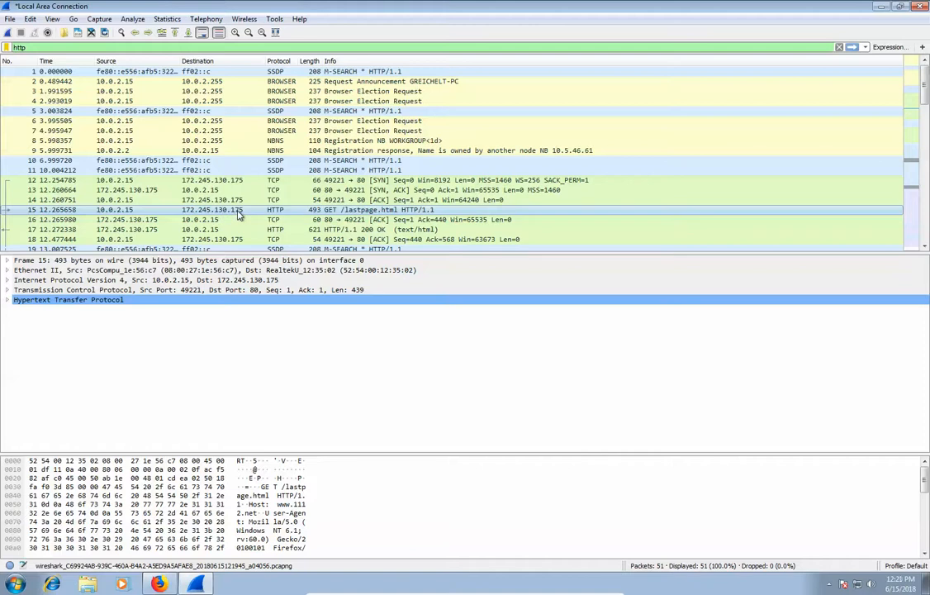
Follow the TCP stream of the GET /lastpage.html packet, review the request and response, then close the stream window
{"action": "right_click", "coordinate": [142, 213]}
{"action": "key", "text": "Escape"}
{"action": "right_click", "coordinate": [258, 216]}
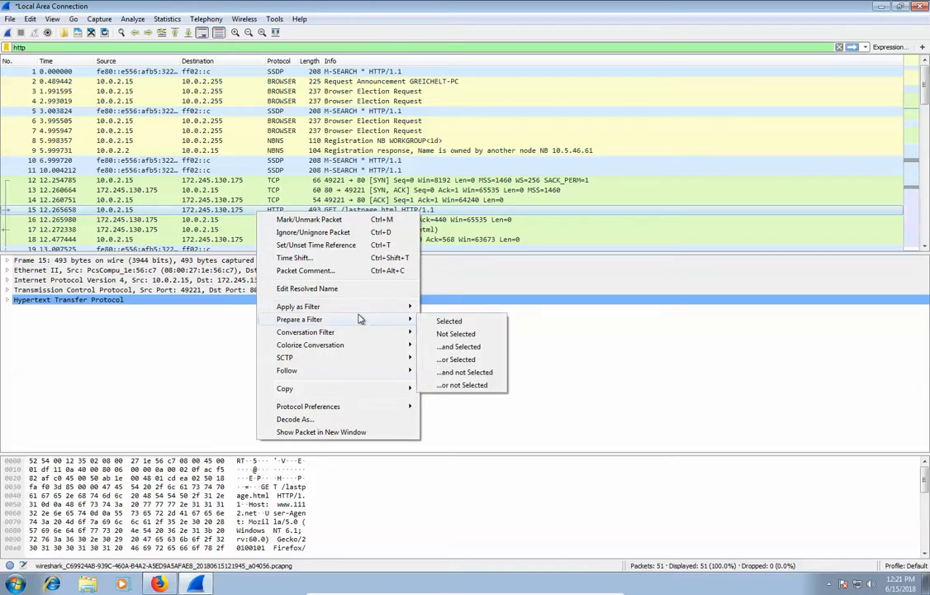
{"action": "mouse_move", "coordinate": [360, 338]}
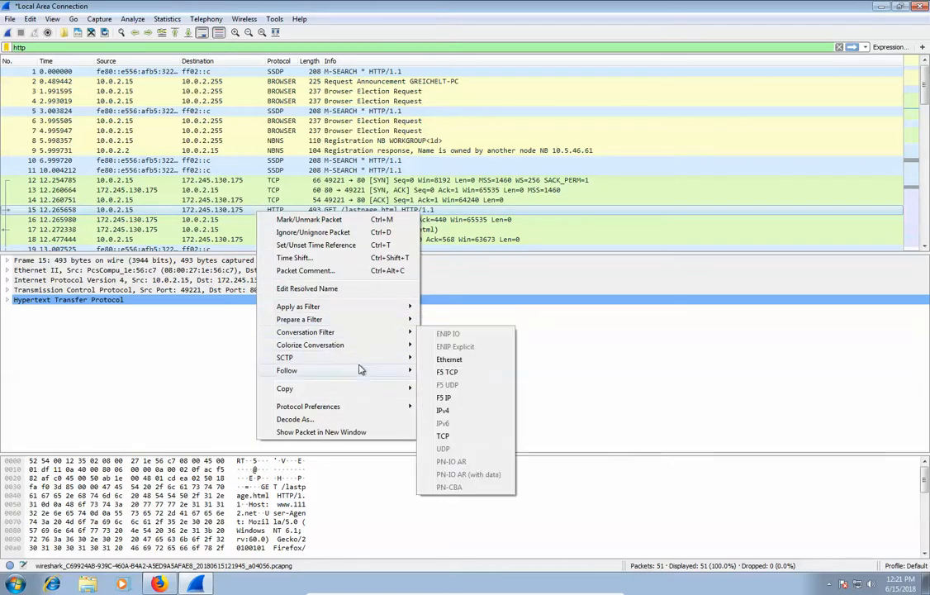
{"action": "mouse_move", "coordinate": [363, 370]}
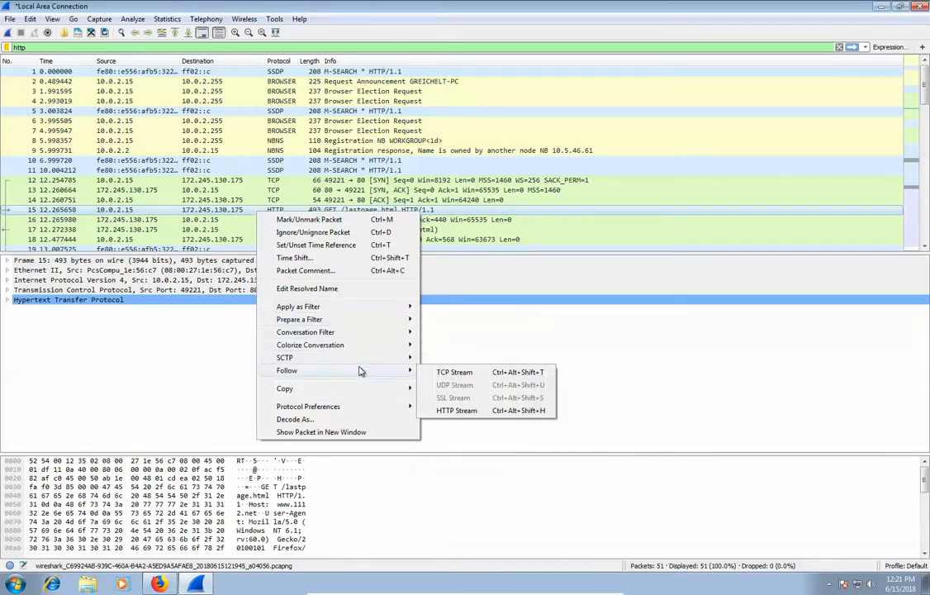
{"action": "left_click", "coordinate": [502, 377]}
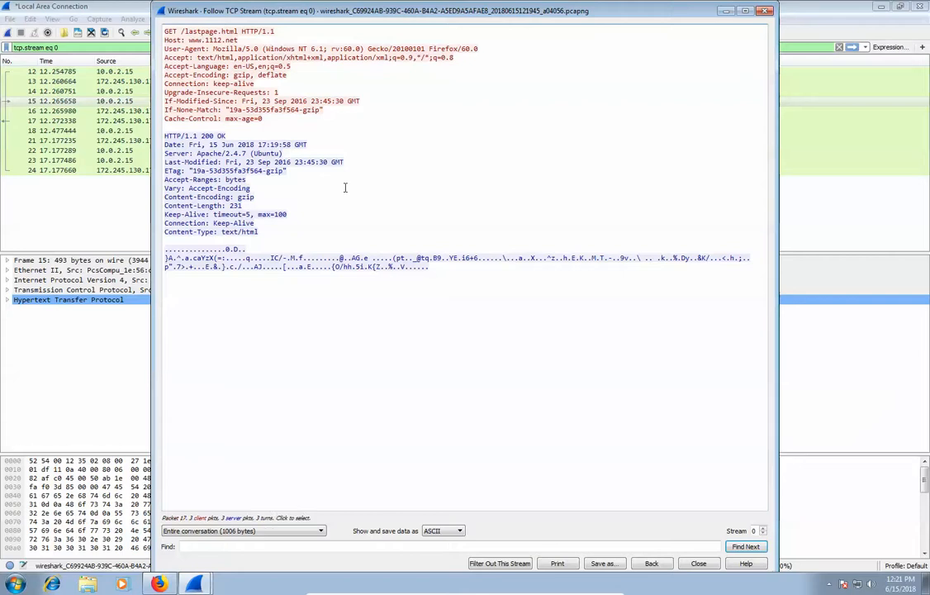
{"action": "left_click_drag", "start_coordinate": [262, 17], "coordinate": [358, 40]}
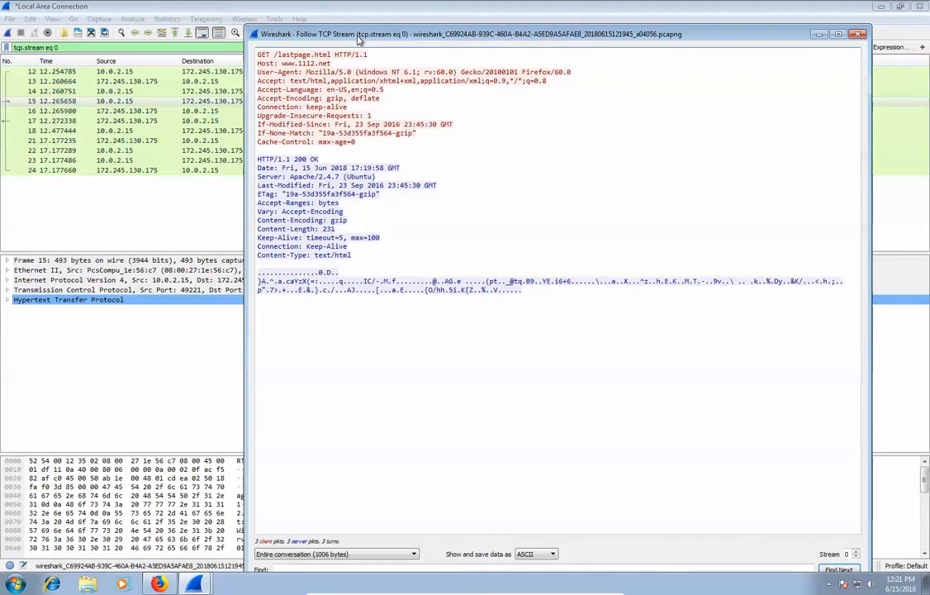
{"action": "left_click", "coordinate": [859, 35]}
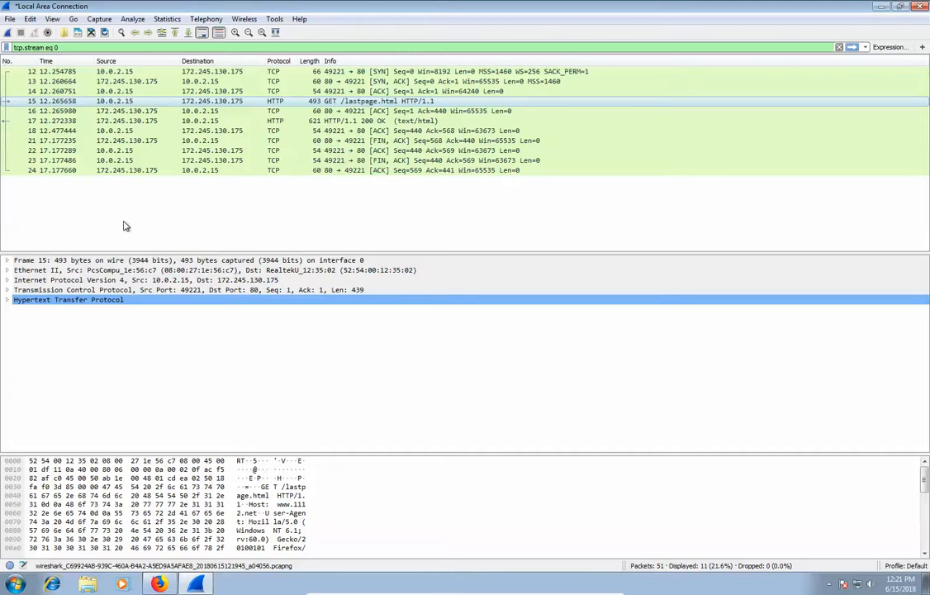
Sort the filtered packets by time and restore the maximized Wireshark window to a smaller size in the middle of the desktop
{"action": "left_click", "coordinate": [213, 71]}
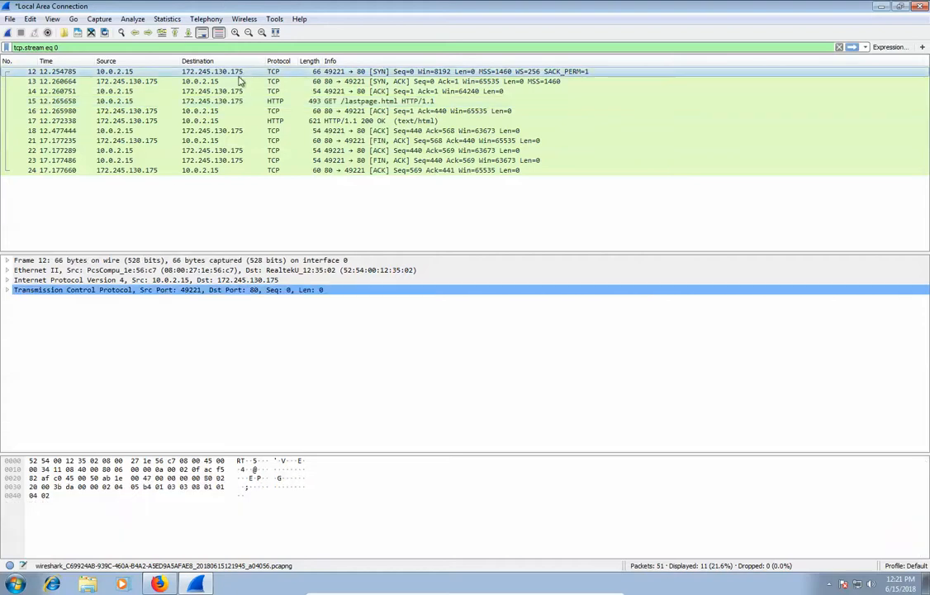
{"action": "left_click", "coordinate": [238, 81]}
{"action": "left_click", "coordinate": [216, 61]}
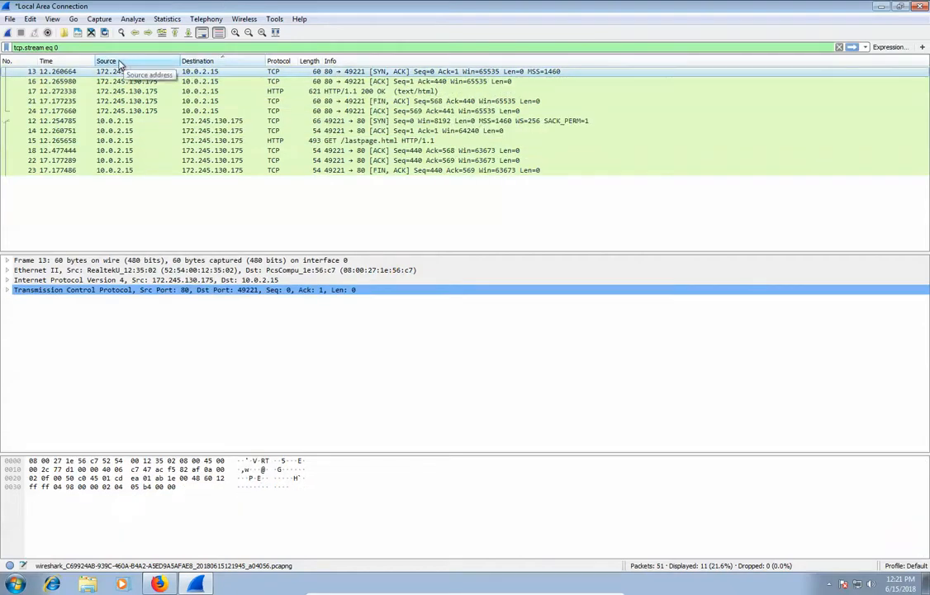
{"action": "left_click", "coordinate": [66, 61]}
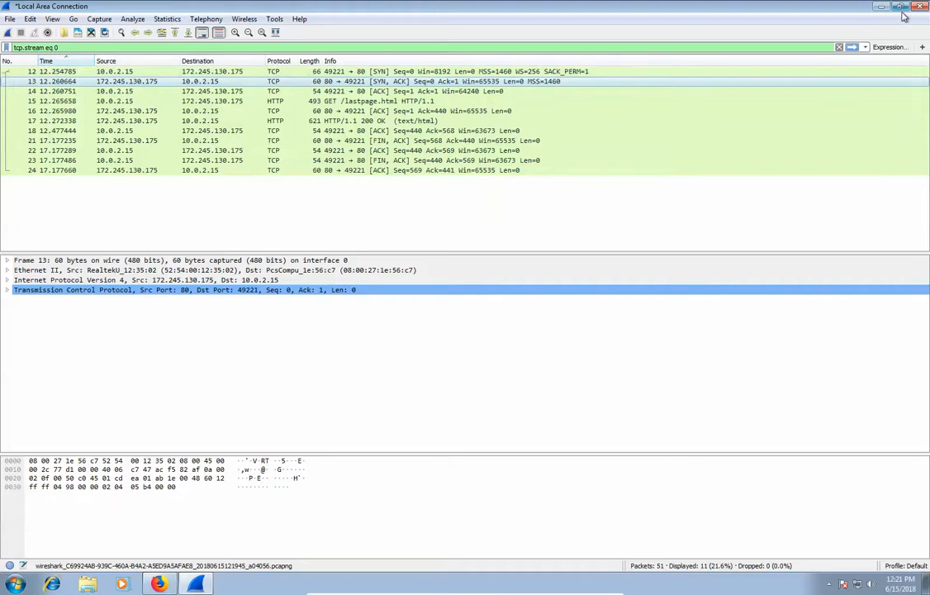
{"action": "left_click_drag", "start_coordinate": [730, 11], "coordinate": [481, 48]}
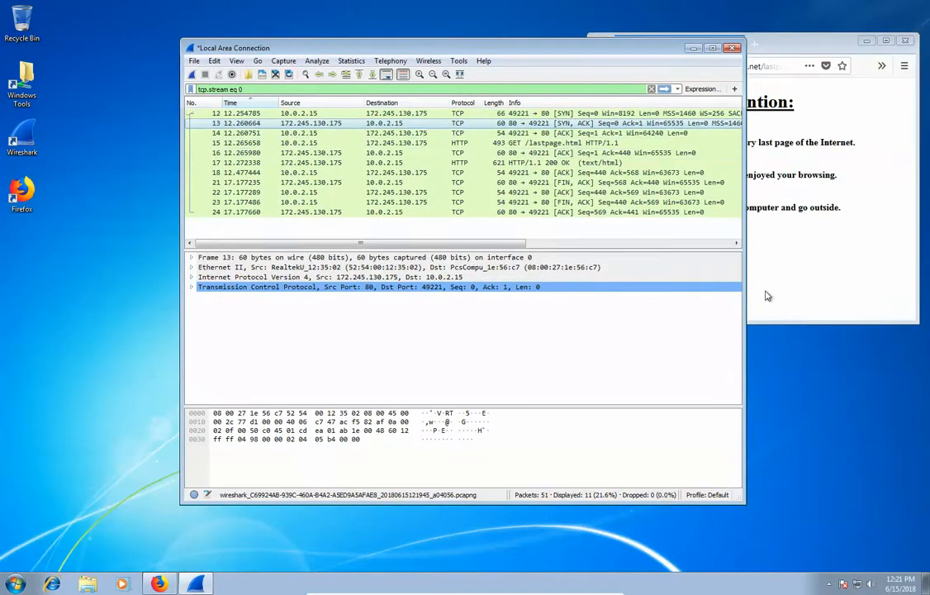
Inspect the SYN packet's Internet Protocol Version 4 details, then collapse them
{"action": "left_click", "coordinate": [355, 114]}
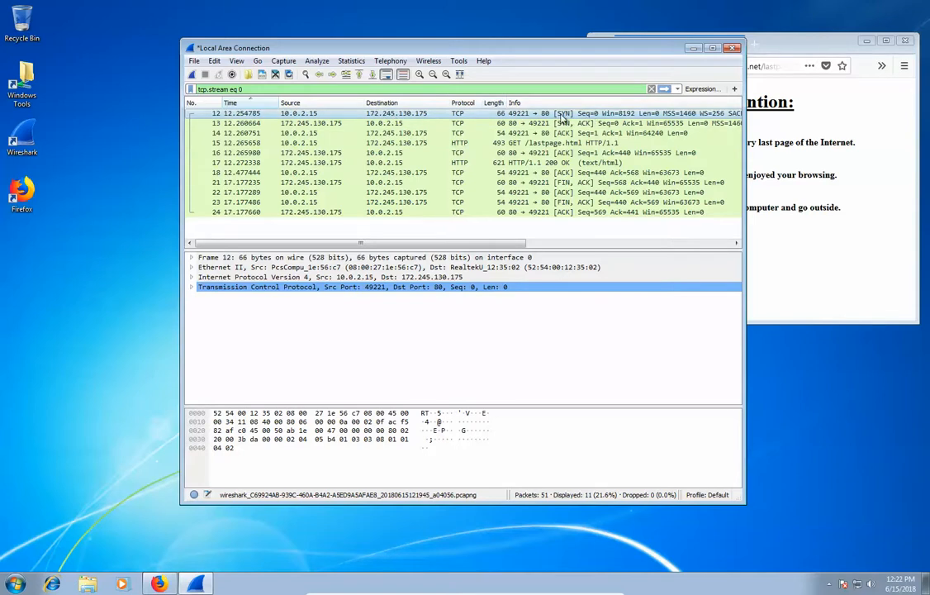
{"action": "left_click", "coordinate": [209, 288]}
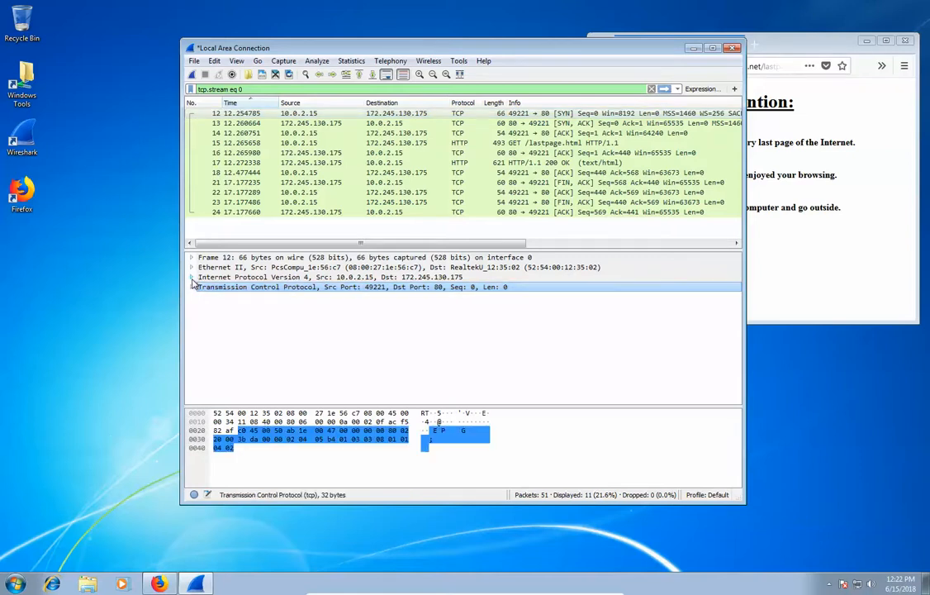
{"action": "left_click", "coordinate": [191, 276]}
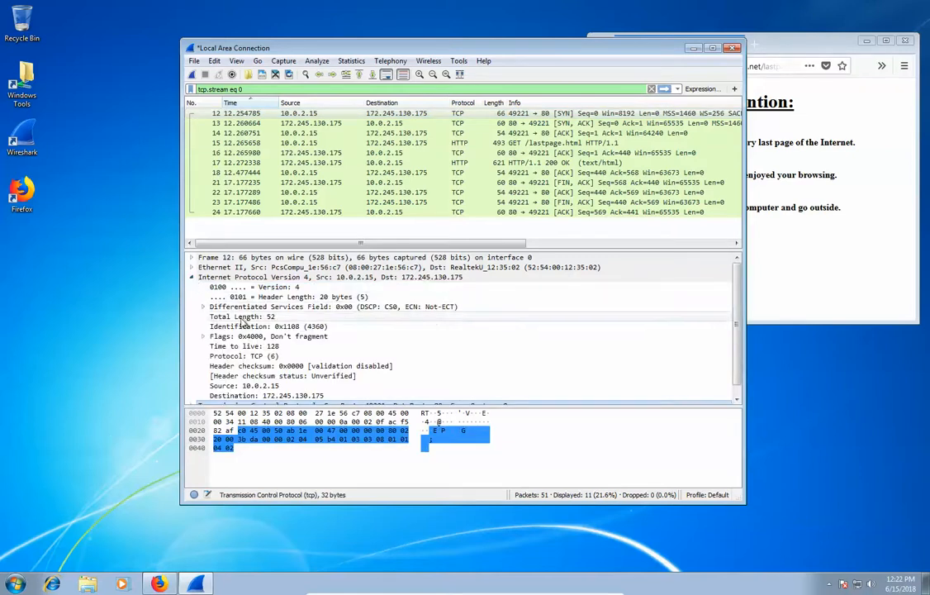
{"action": "left_click", "coordinate": [191, 277]}
{"action": "left_click", "coordinate": [192, 277]}
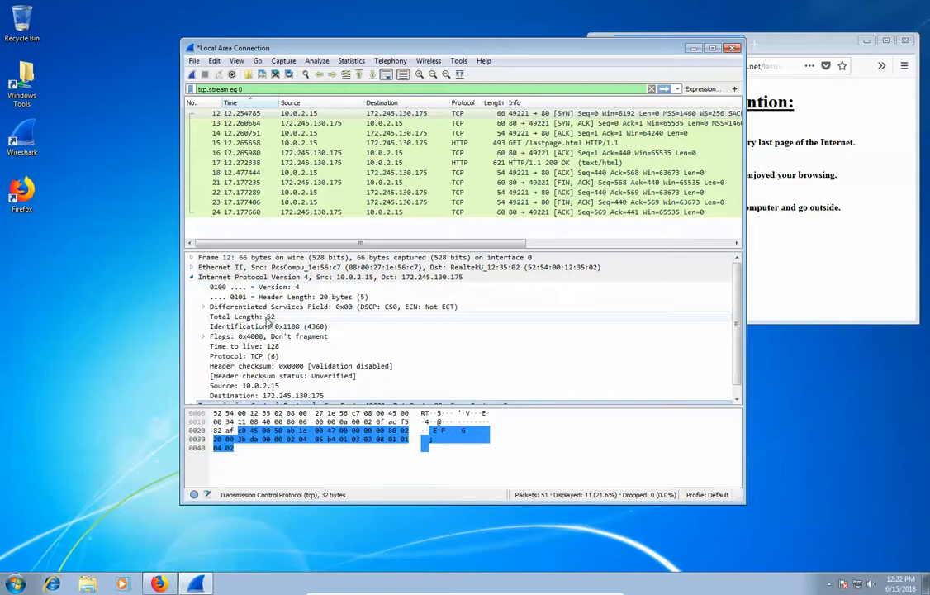
{"action": "scroll", "coordinate": [266, 322], "scroll_direction": "down", "scroll_amount": 1}
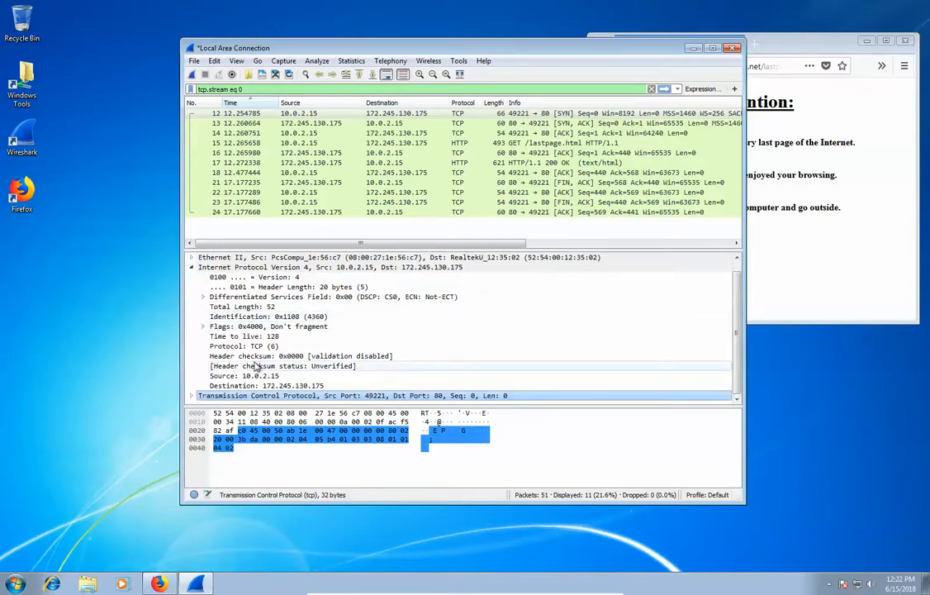
{"action": "scroll", "coordinate": [191, 276], "scroll_direction": "up", "scroll_amount": 1}
{"action": "left_click", "coordinate": [191, 276]}
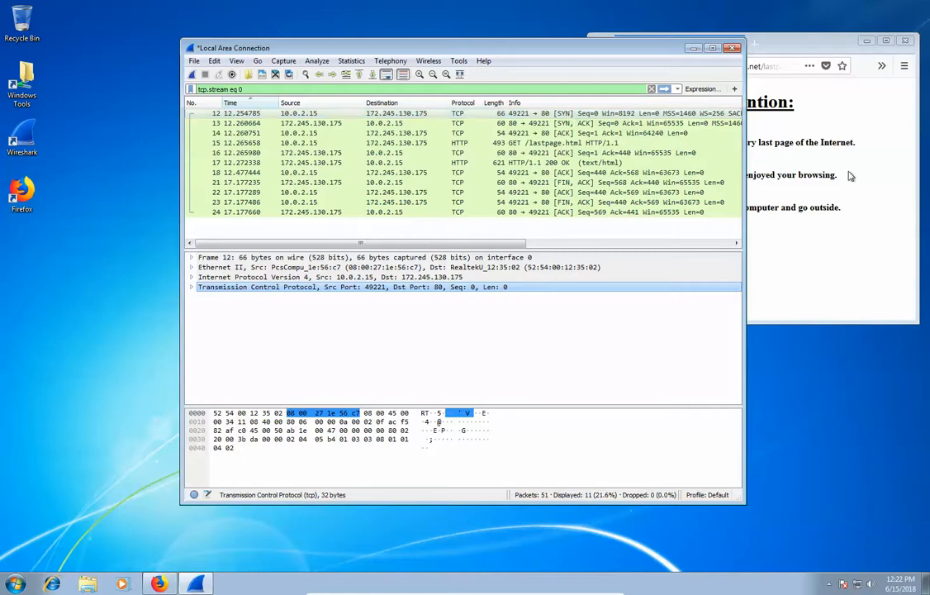
Examine the TCP handshake packets SYN, SYN, ACK and ACK, and the GET /lastpage.html request that follows them
{"action": "left_click", "coordinate": [323, 123]}
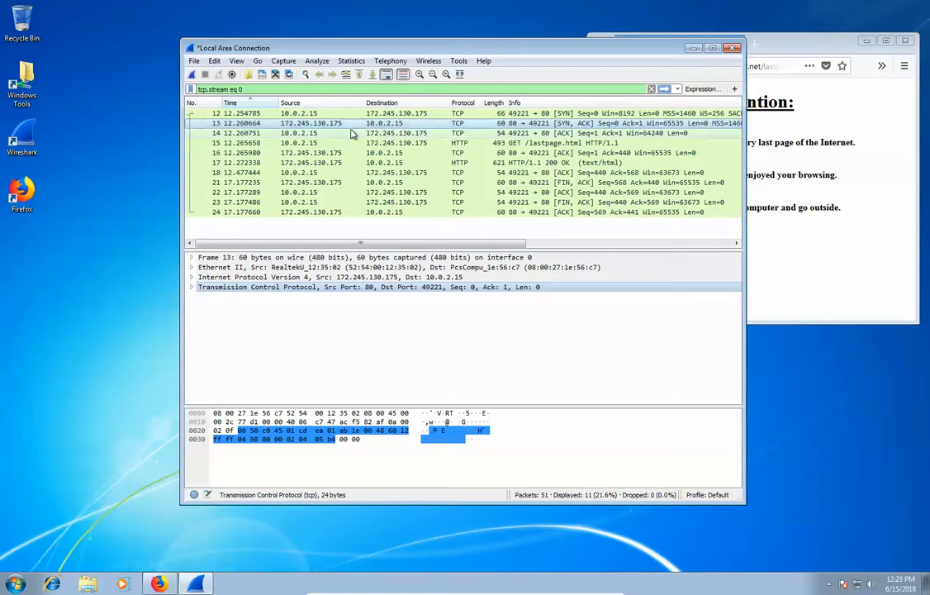
{"action": "left_click", "coordinate": [318, 133]}
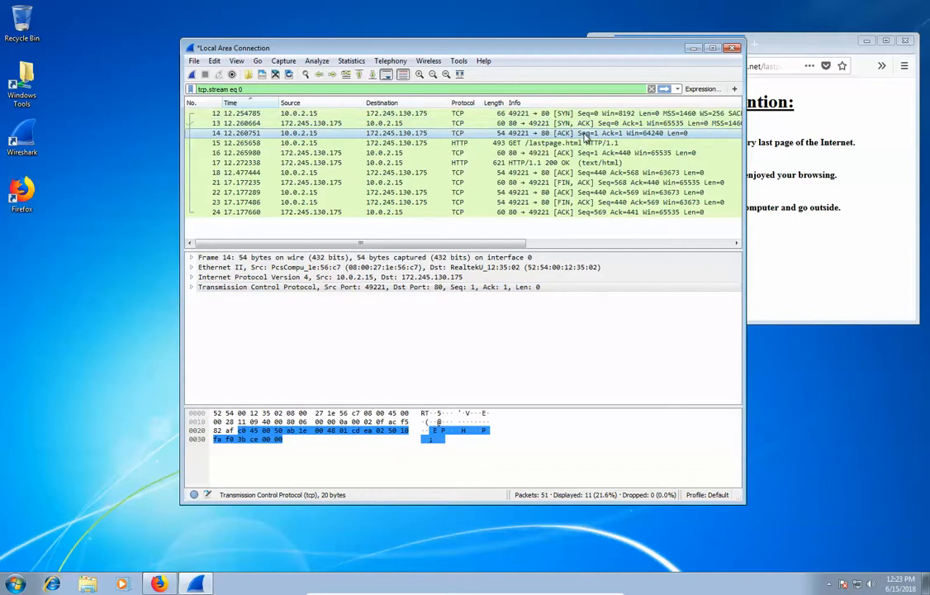
{"action": "left_click", "coordinate": [384, 114]}
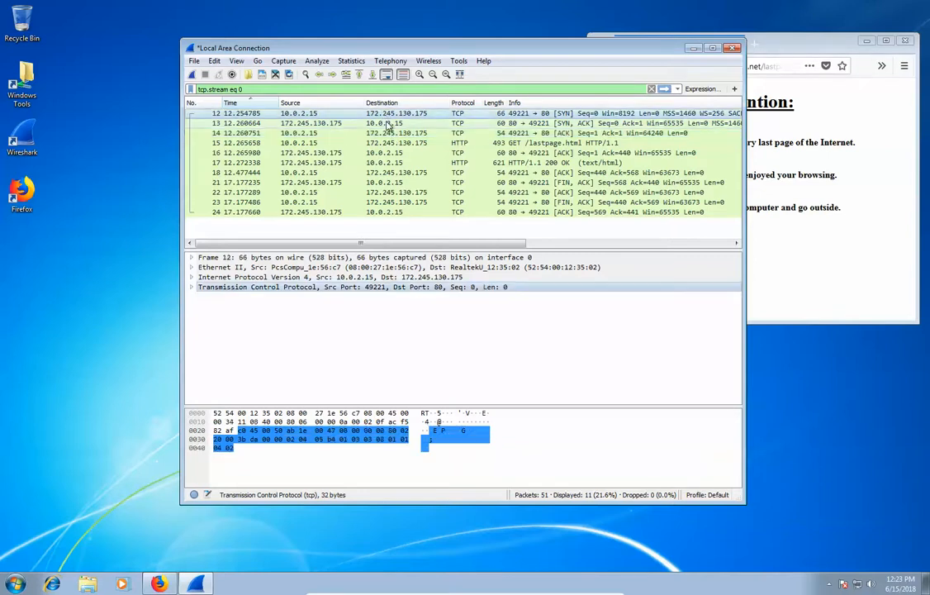
{"action": "left_click", "coordinate": [390, 124]}
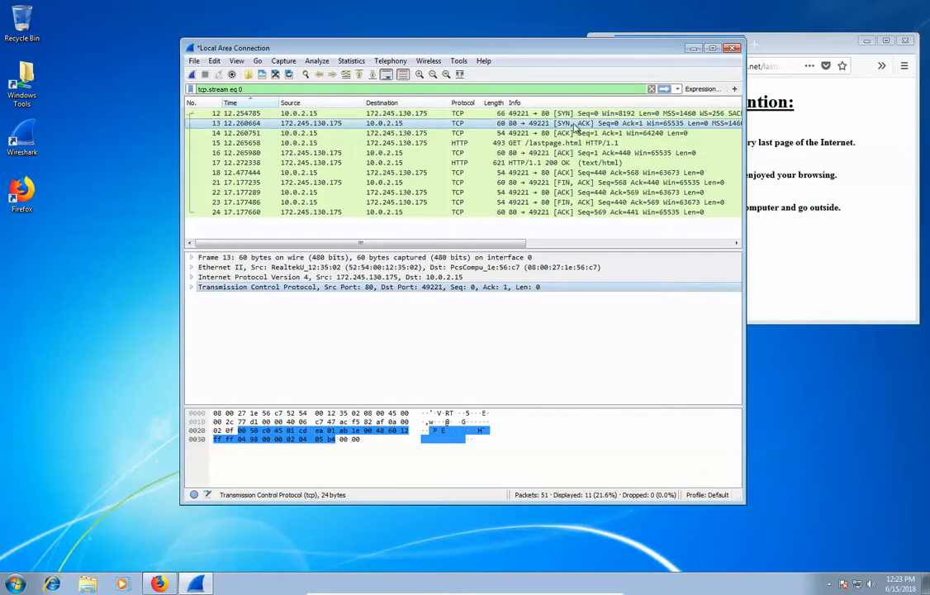
{"action": "left_click", "coordinate": [500, 133]}
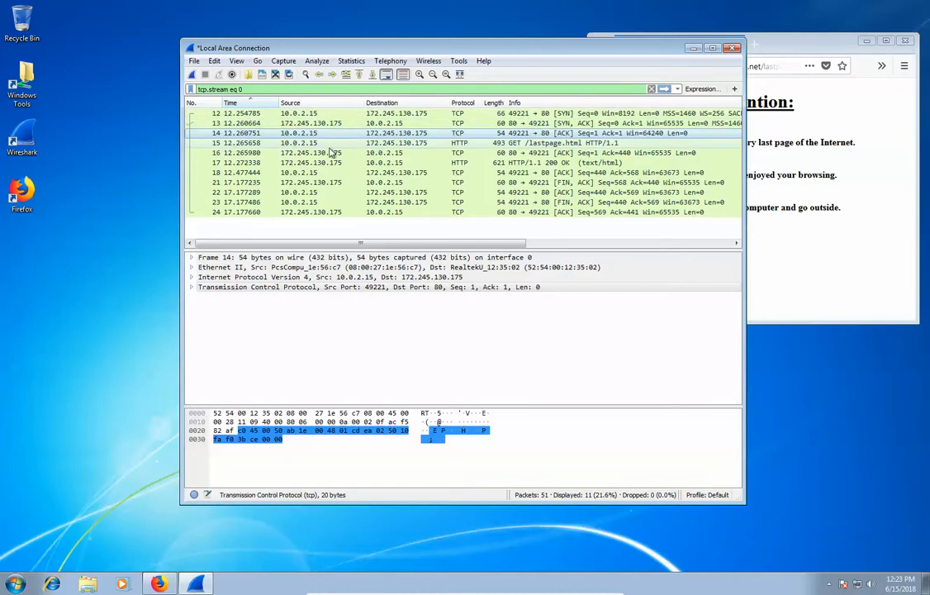
{"action": "key", "text": "Down"}
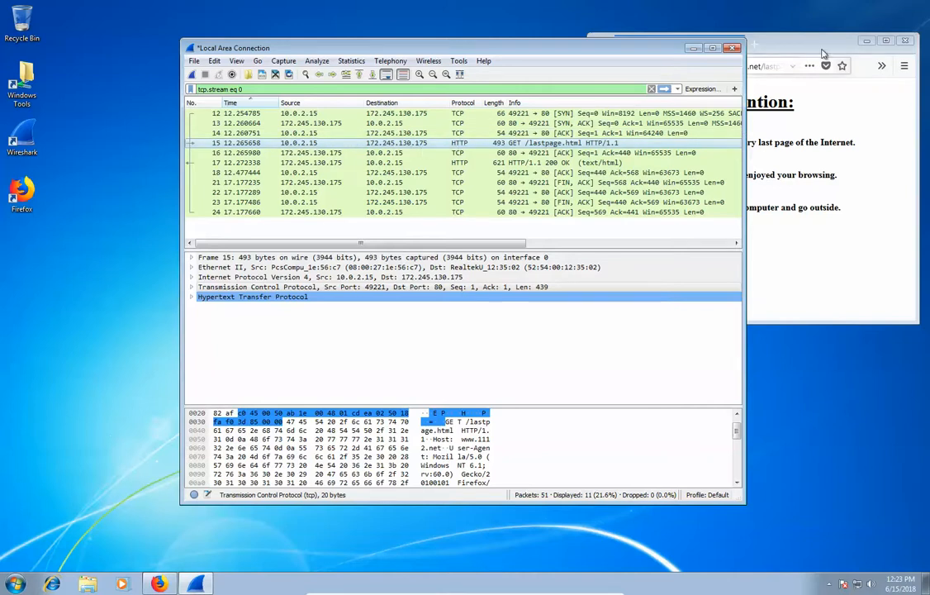
Switch to Firefox and load 172.245.130.175/lastpage.html using the server's IP address
{"action": "left_click", "coordinate": [751, 66]}
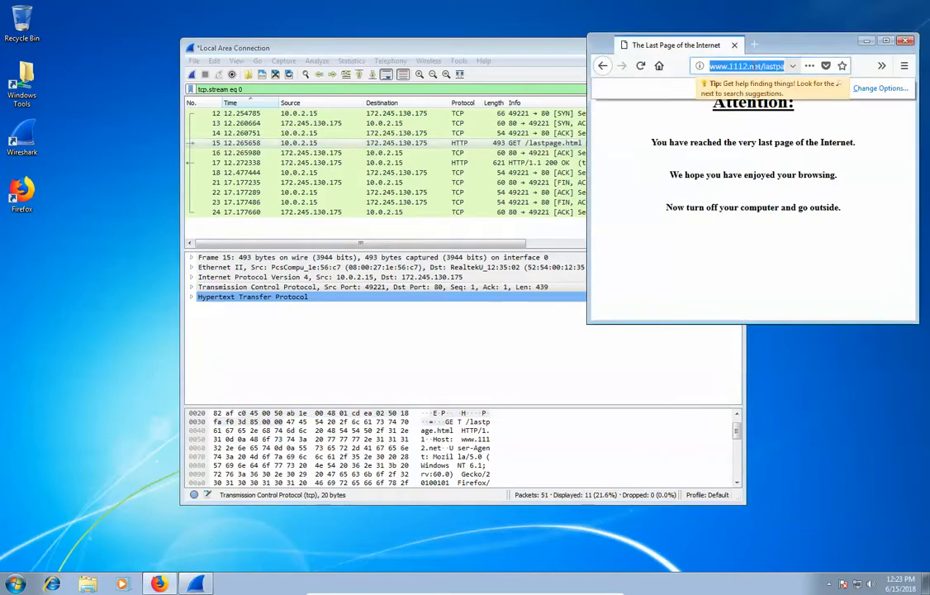
{"action": "type", "text": "172.2"}
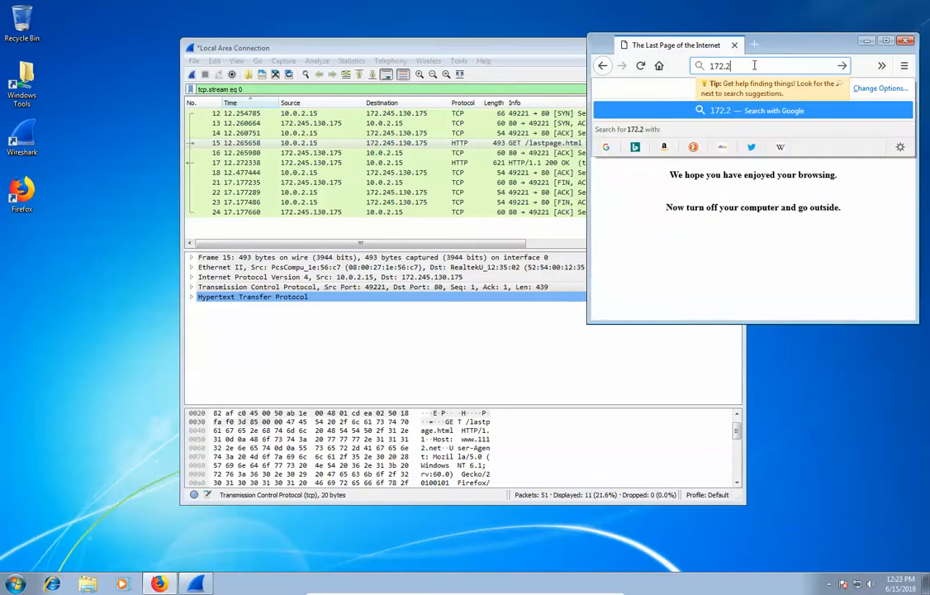
{"action": "type", "text": "45."}
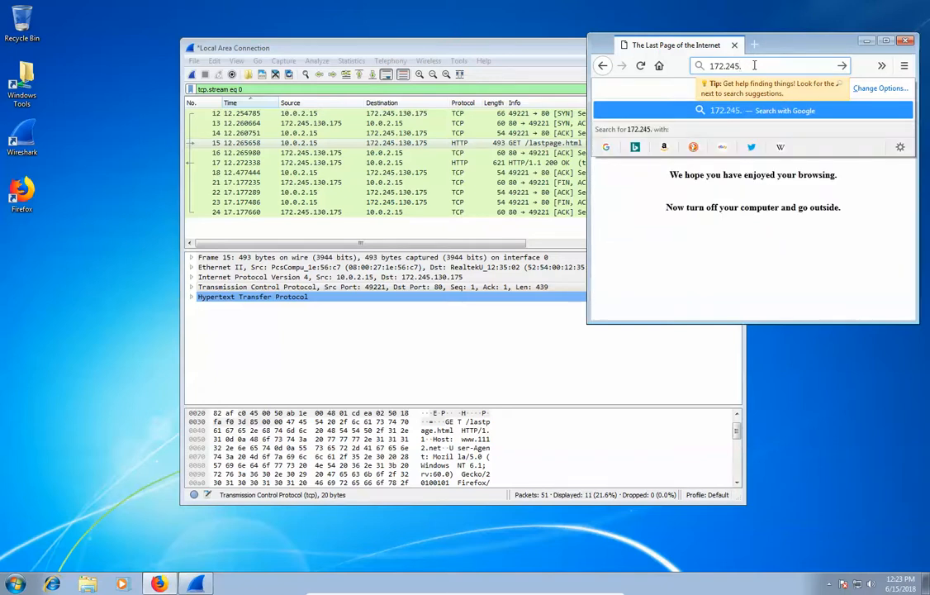
{"action": "type", "text": "130.17"}
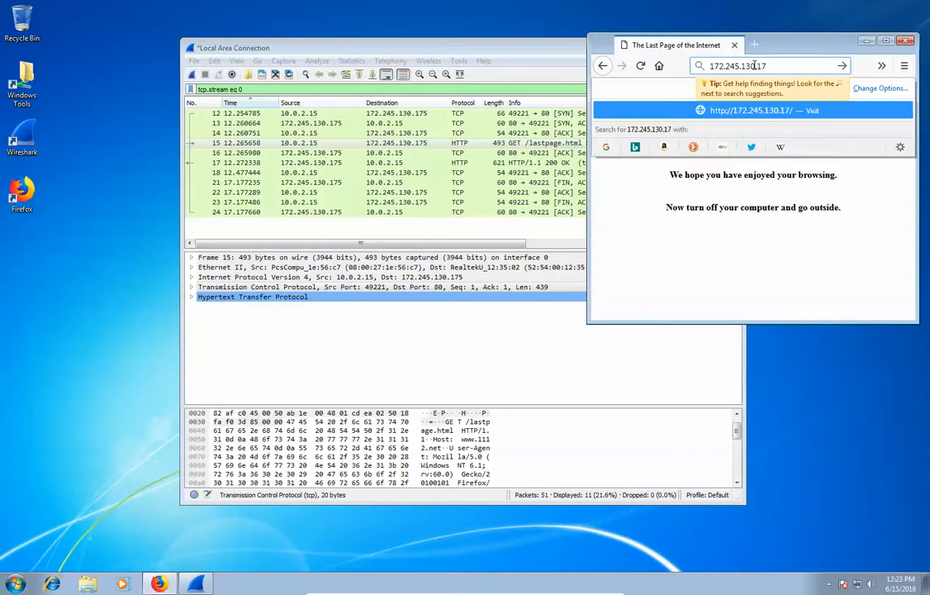
{"action": "type", "text": "5/lastpage.ht"}
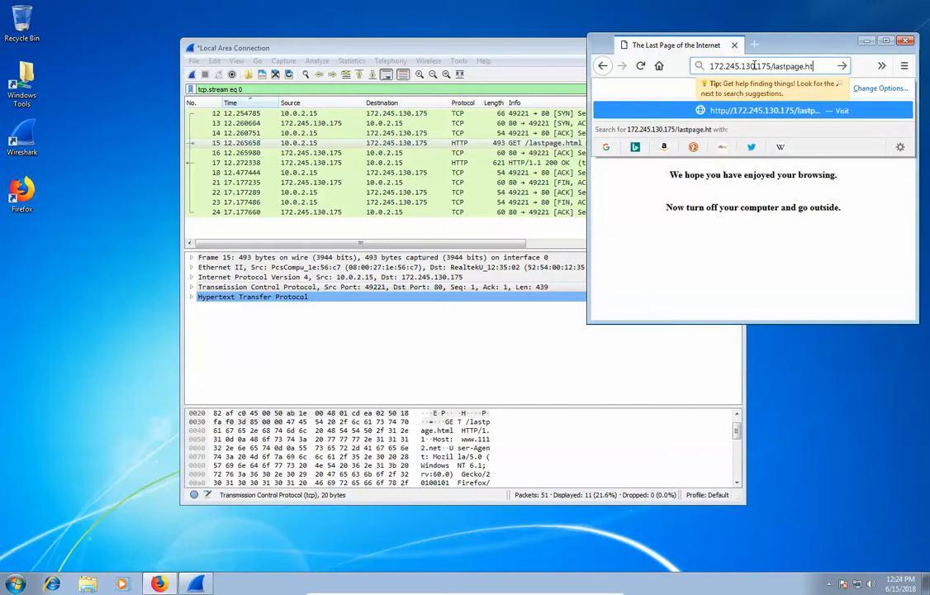
{"action": "type", "text": "ml"}
{"action": "key", "text": "Return"}
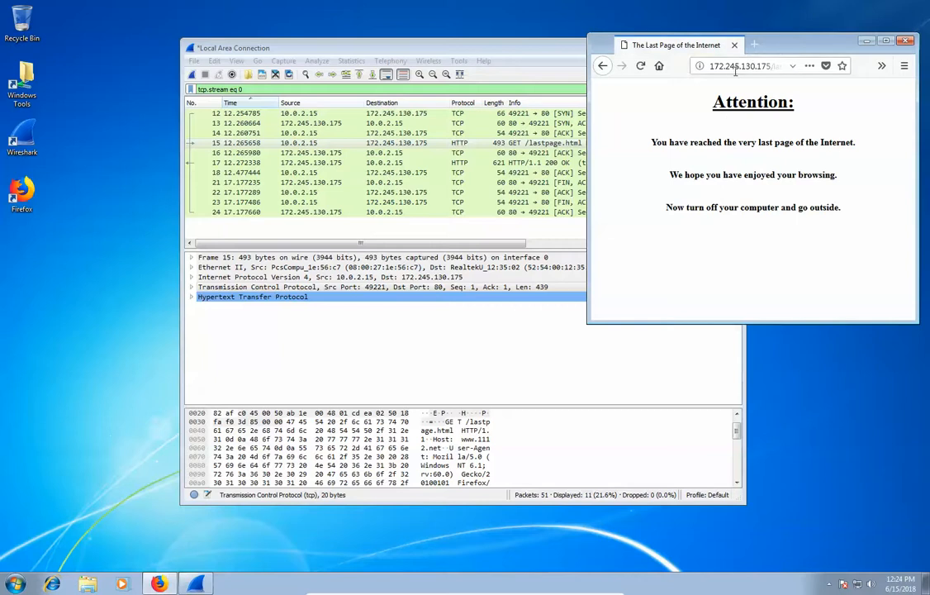
{"action": "left_click", "coordinate": [735, 70]}
{"action": "left_click", "coordinate": [761, 69]}
{"action": "left_click_drag", "start_coordinate": [771, 67], "coordinate": [665, 66]}
{"action": "type", "text": "www.1112.net/lastpa"}
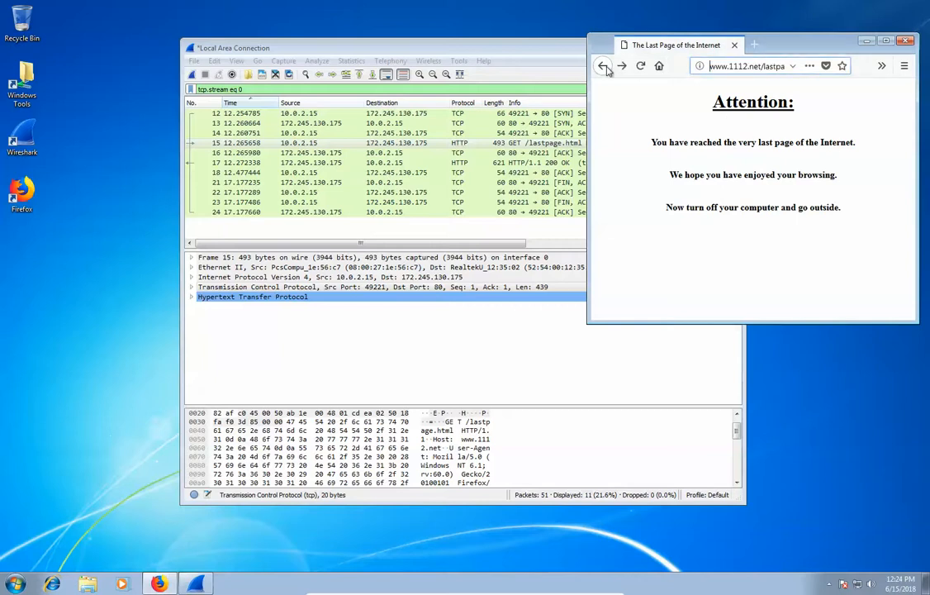
{"action": "left_click_drag", "start_coordinate": [755, 68], "coordinate": [709, 68]}
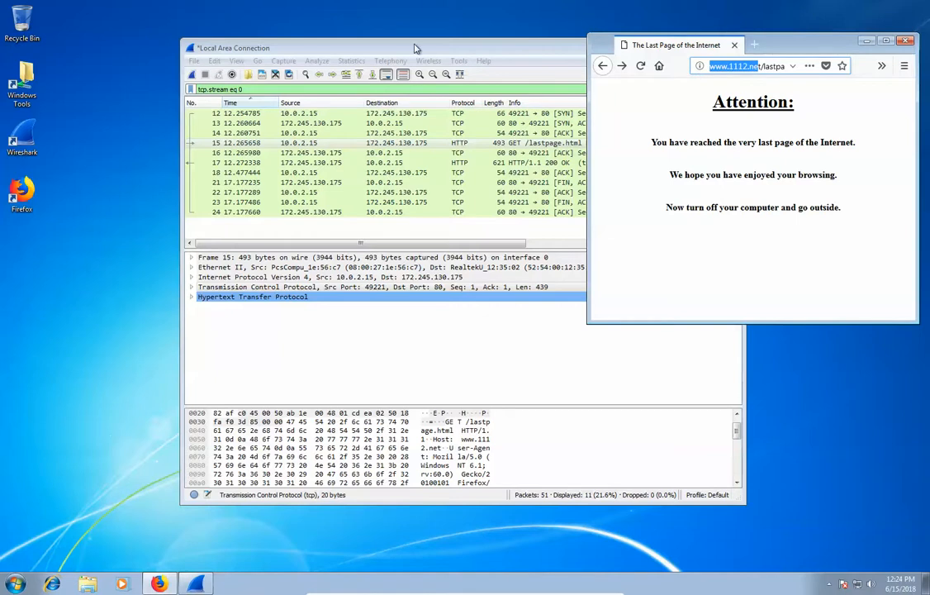
Switch back to Wireshark and inspect the server's ACK and the HTTP 200 OK response, including its raw header bytes
{"action": "left_click", "coordinate": [365, 43]}
{"action": "left_click", "coordinate": [679, 37]}
{"action": "left_click", "coordinate": [488, 50]}
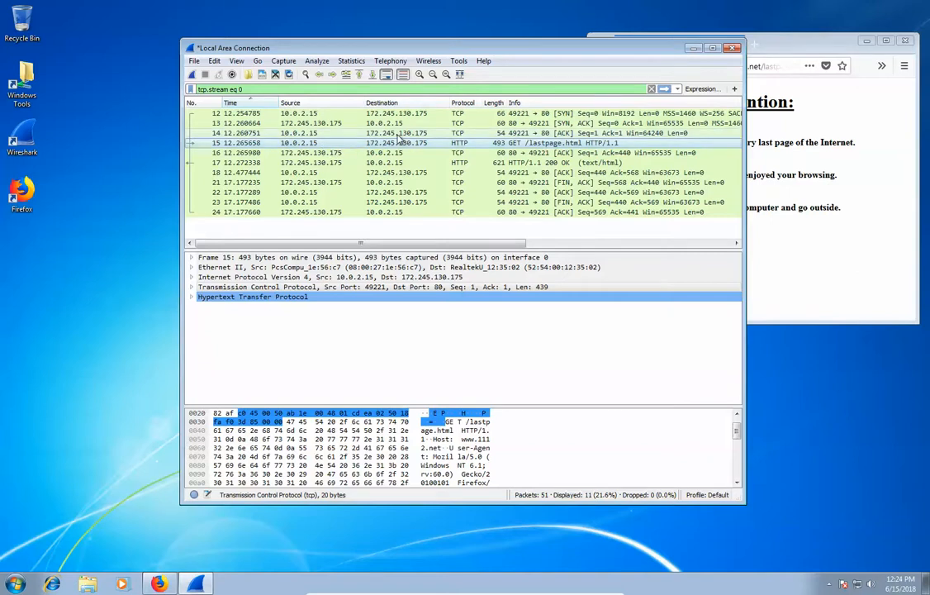
{"action": "left_click", "coordinate": [312, 154]}
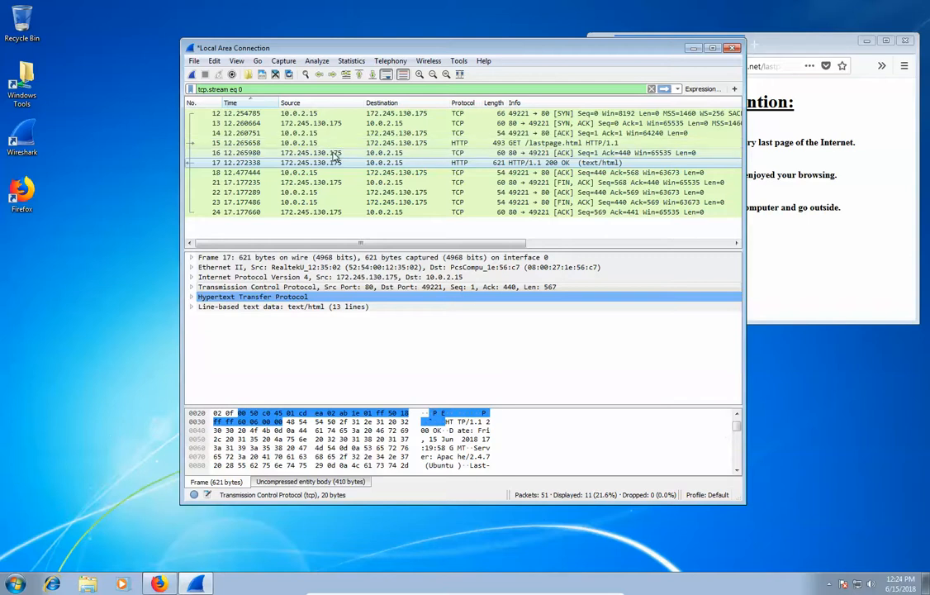
{"action": "left_click", "coordinate": [446, 153]}
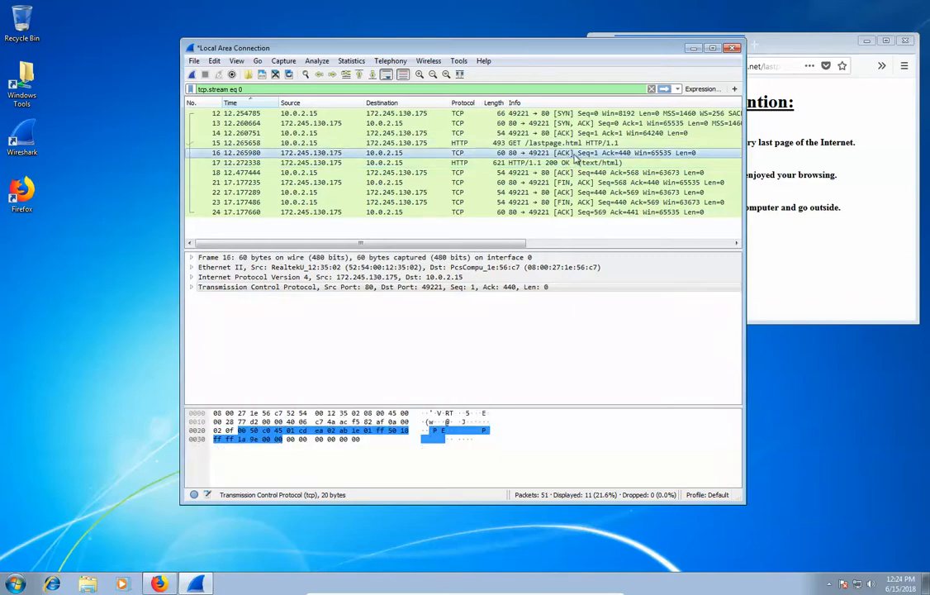
{"action": "left_click", "coordinate": [541, 163]}
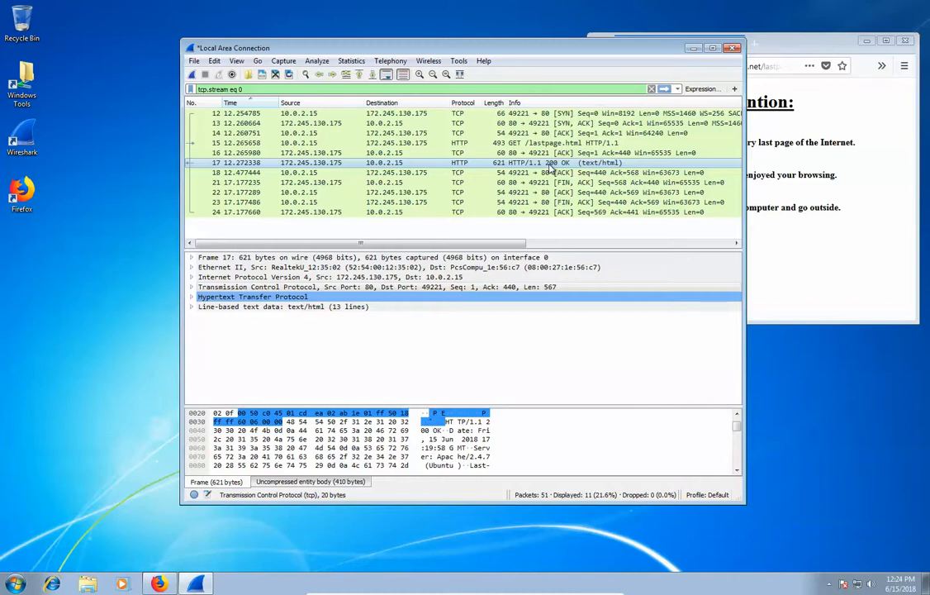
{"action": "scroll", "coordinate": [453, 439], "scroll_direction": "down", "scroll_amount": 4}
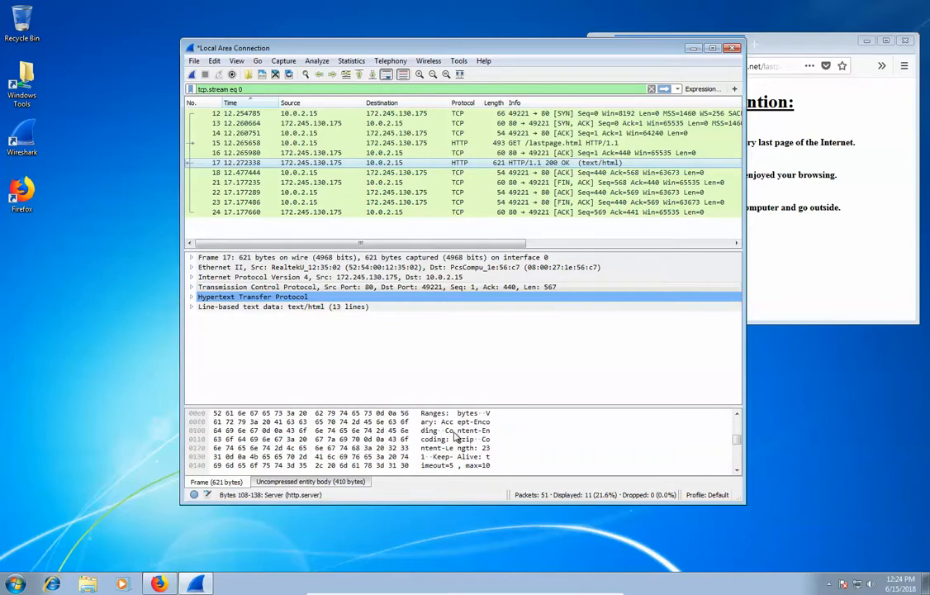
Open the HTTP 200 OK packet in its own window, review its Hypertext Transfer Protocol headers and expand its line-based HTML text
{"action": "scroll", "coordinate": [453, 438], "scroll_direction": "up", "scroll_amount": 5}
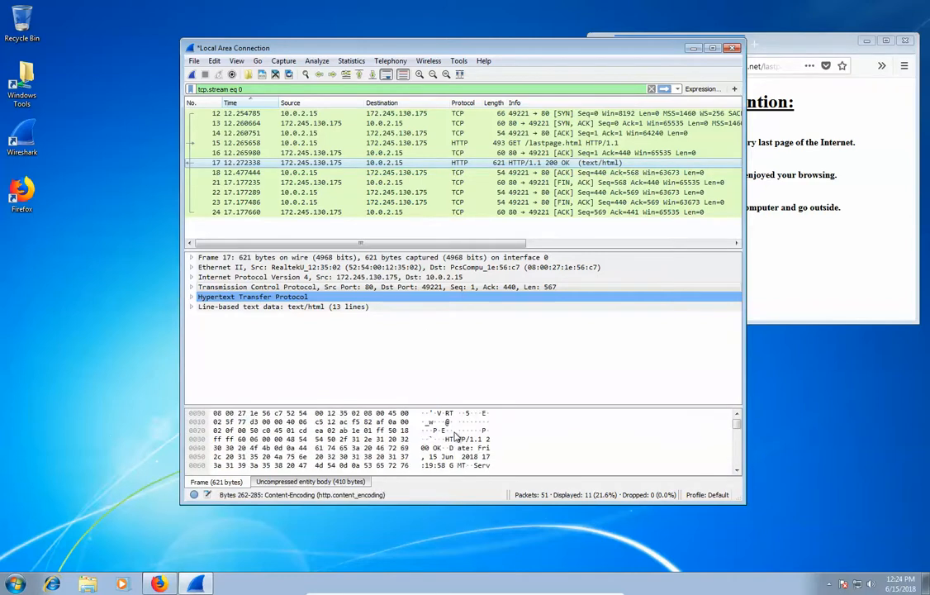
{"action": "double_click", "coordinate": [503, 163]}
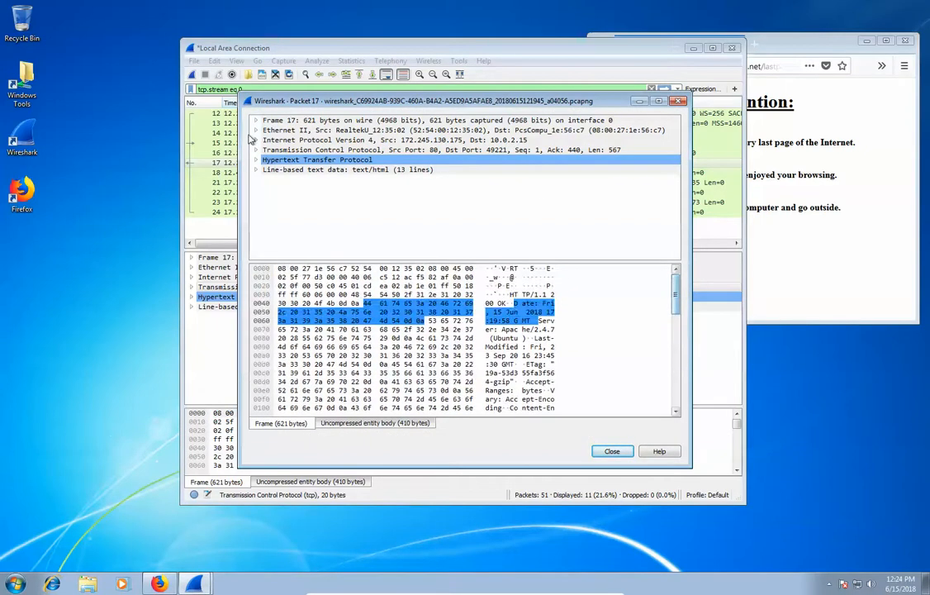
{"action": "left_click", "coordinate": [255, 162]}
{"action": "scroll", "coordinate": [312, 194], "scroll_direction": "down", "scroll_amount": 2}
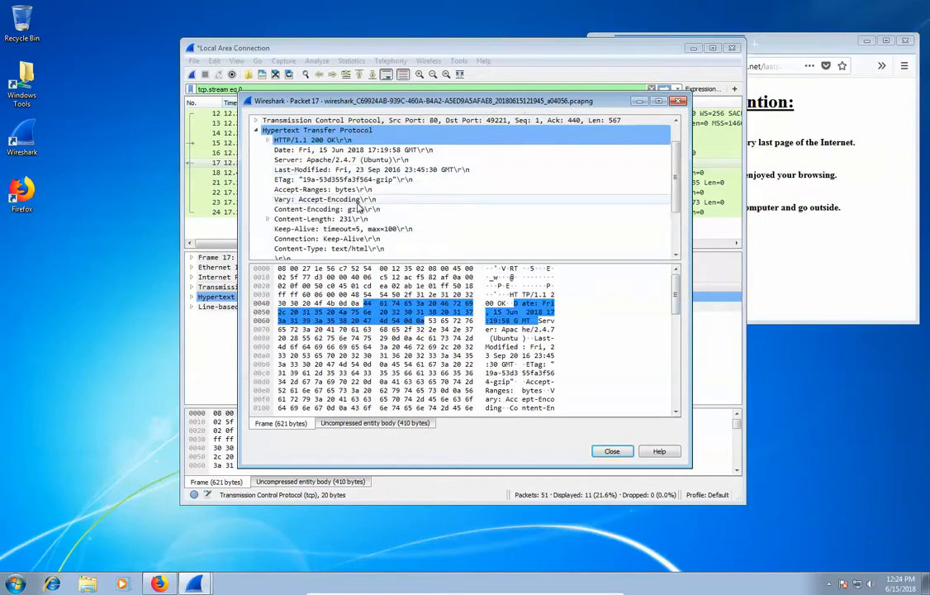
{"action": "scroll", "coordinate": [359, 206], "scroll_direction": "up", "scroll_amount": 2}
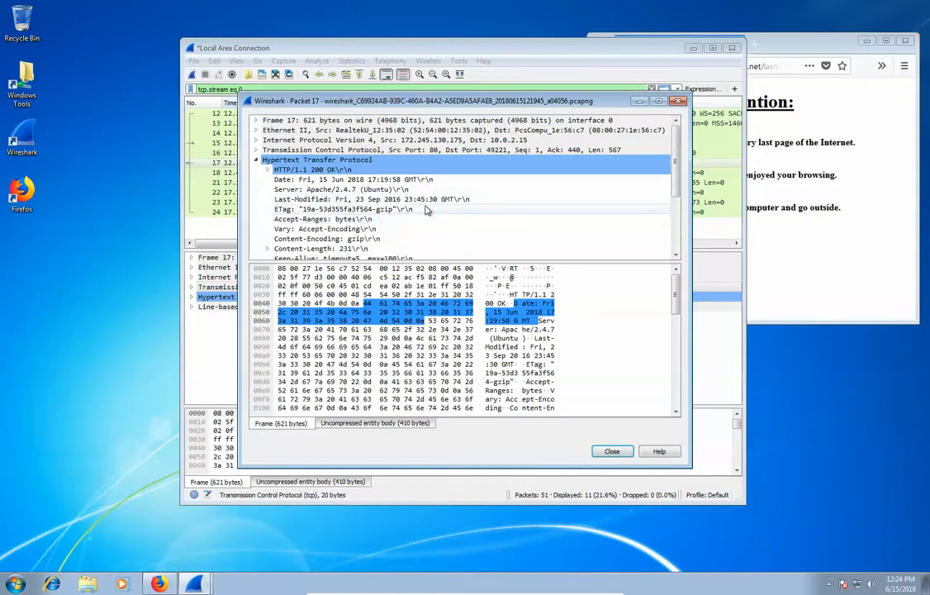
{"action": "scroll", "coordinate": [460, 211], "scroll_direction": "down", "scroll_amount": 1}
{"action": "scroll", "coordinate": [460, 211], "scroll_direction": "down", "scroll_amount": 3}
{"action": "scroll", "coordinate": [460, 211], "scroll_direction": "up", "scroll_amount": 4}
{"action": "scroll", "coordinate": [450, 219], "scroll_direction": "down", "scroll_amount": 4}
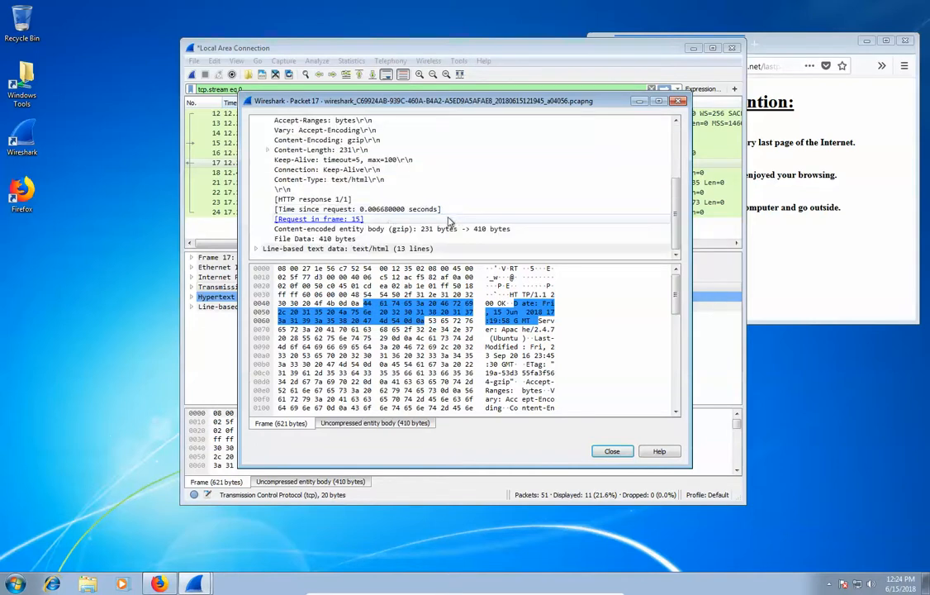
{"action": "left_click", "coordinate": [258, 249]}
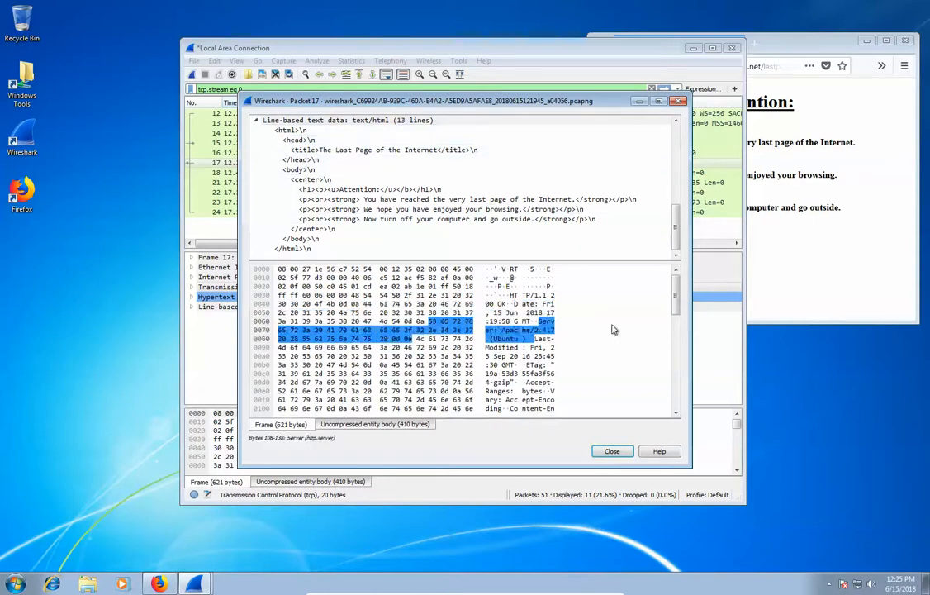
{"action": "left_click", "coordinate": [772, 273]}
{"action": "right_click", "coordinate": [798, 267]}
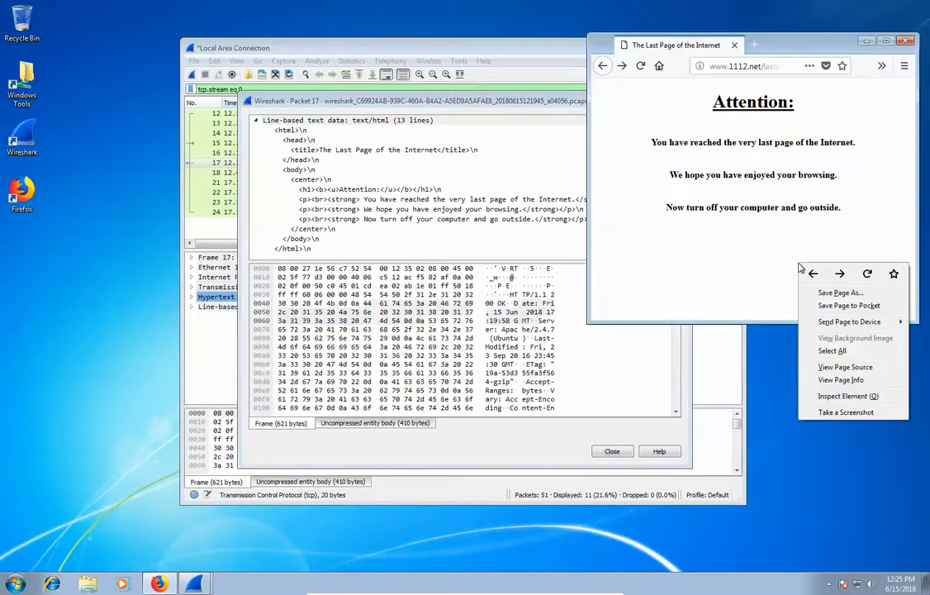
{"action": "left_click", "coordinate": [860, 366]}
{"action": "left_click_drag", "start_coordinate": [660, 214], "coordinate": [615, 85]}
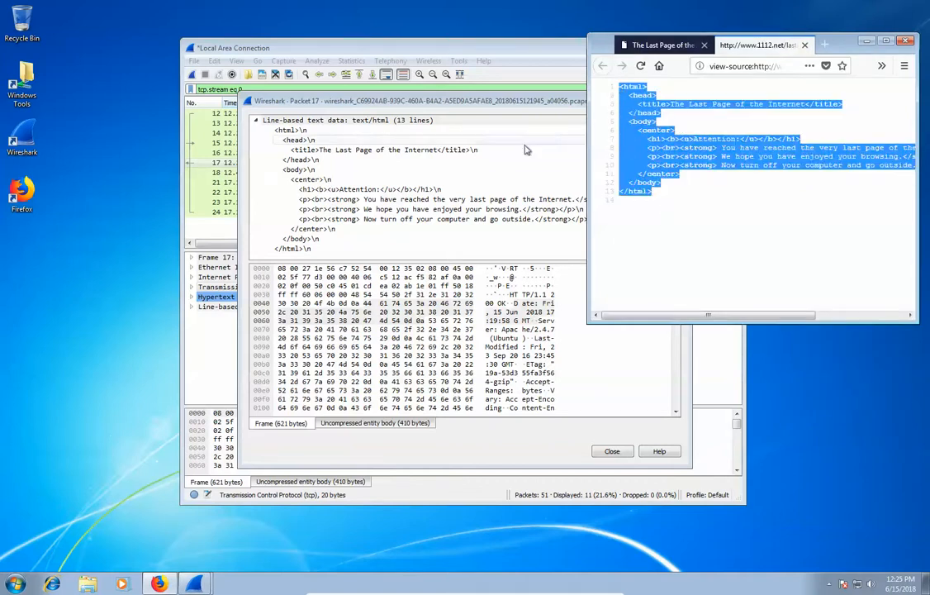
Compare the HTML text in Wireshark's packet 17 window with the Firefox page source and close the packet window
{"action": "left_click", "coordinate": [315, 239]}
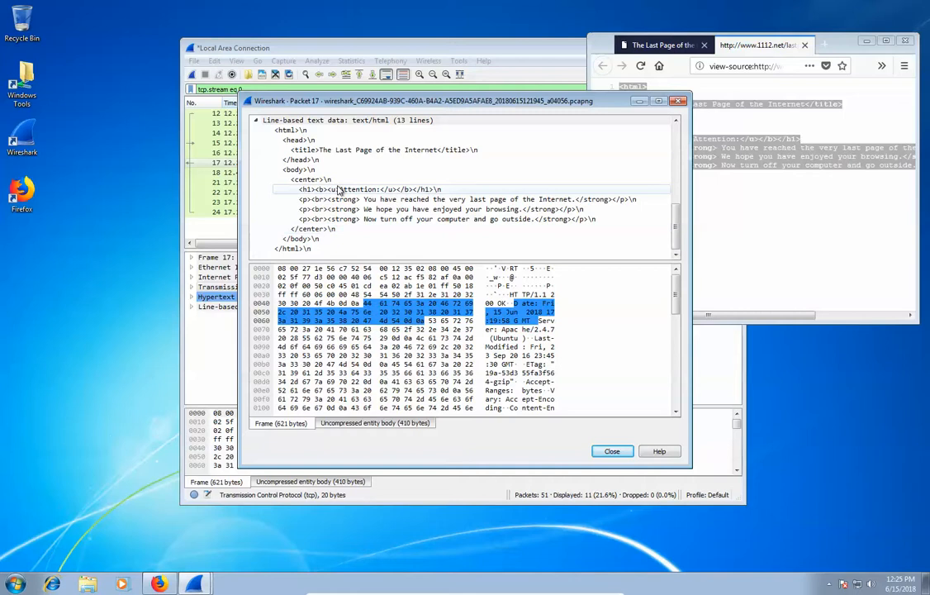
{"action": "left_click", "coordinate": [830, 175]}
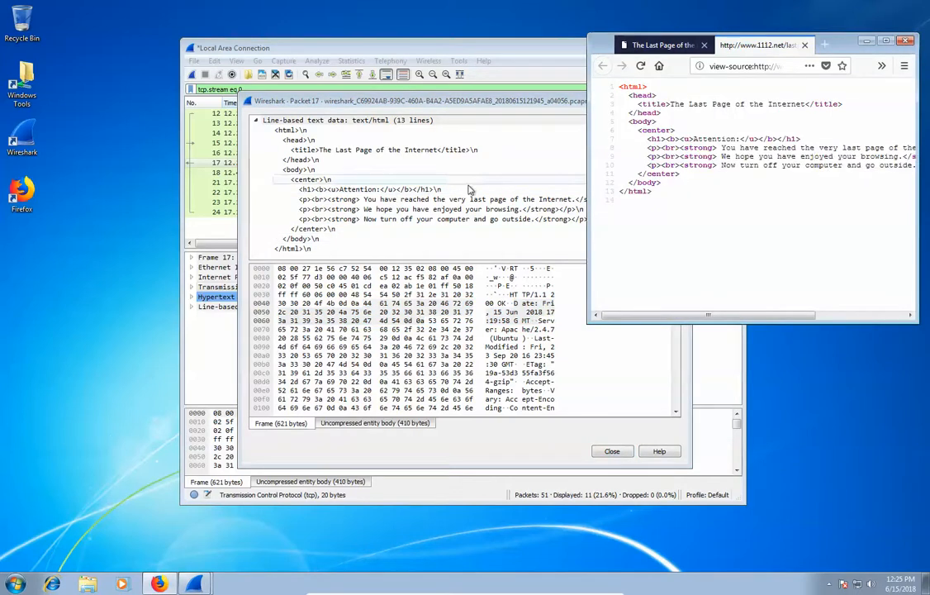
{"action": "left_click", "coordinate": [388, 100]}
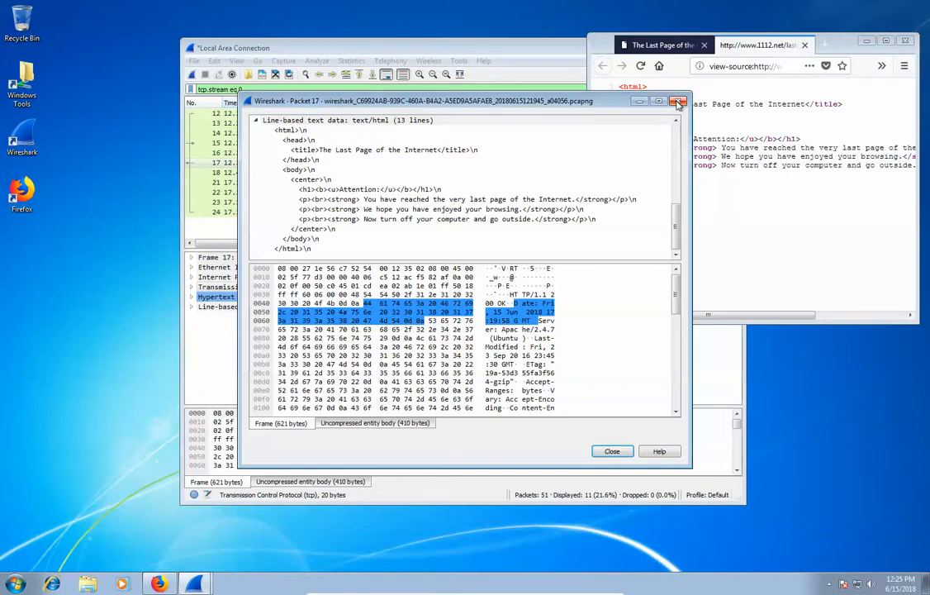
{"action": "left_click", "coordinate": [678, 102]}
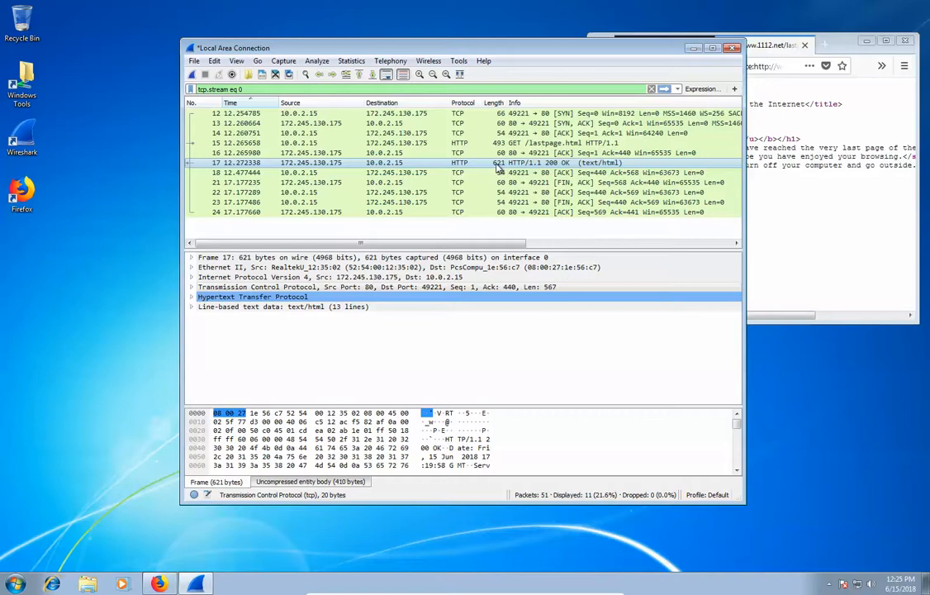
Examine the client's ACK of the HTTP response and the FIN, ACK and ACK packets that close the connection, packets 18 to 24
{"action": "left_click", "coordinate": [336, 173]}
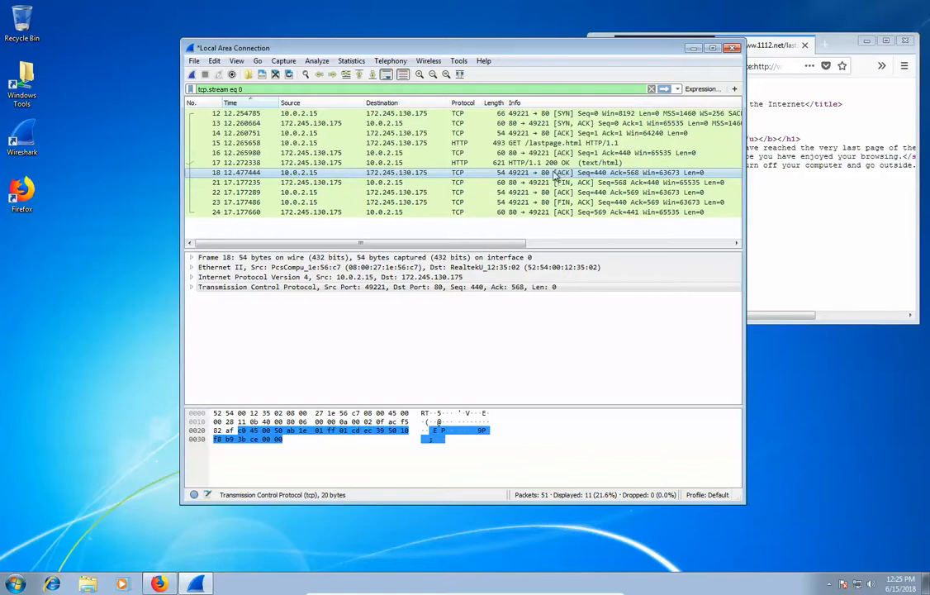
{"action": "left_click", "coordinate": [355, 184]}
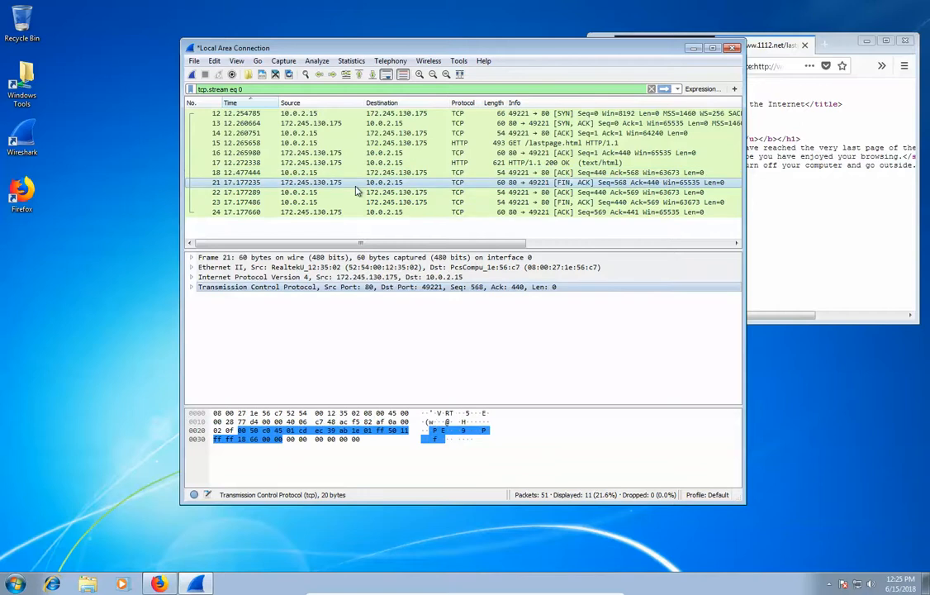
{"action": "left_click", "coordinate": [281, 171]}
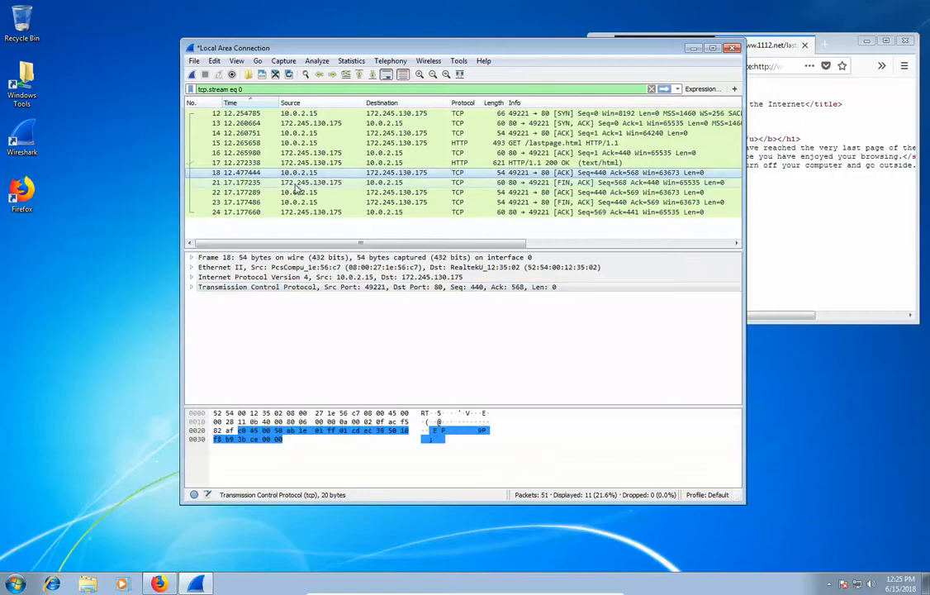
{"action": "left_click", "coordinate": [313, 180]}
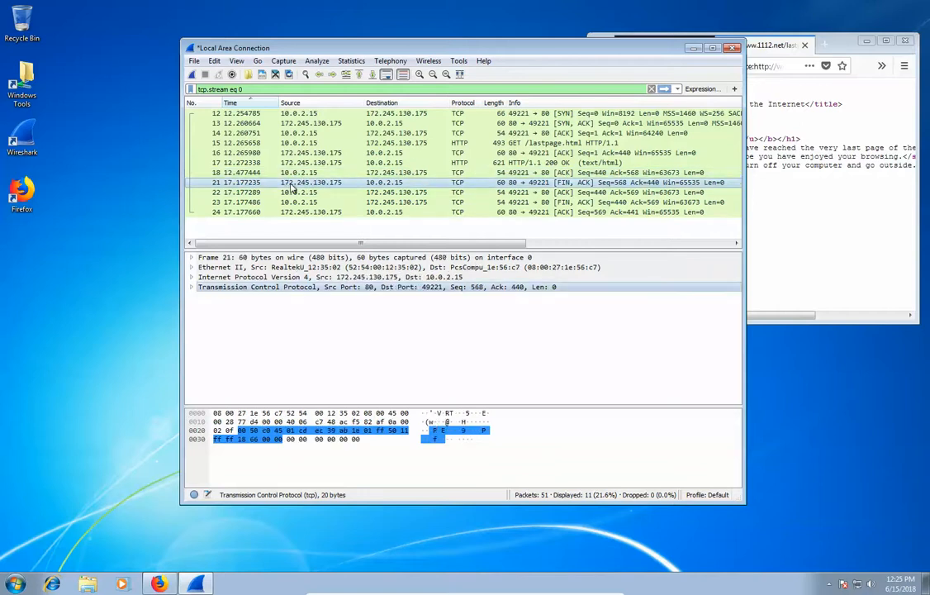
{"action": "left_click", "coordinate": [916, 177]}
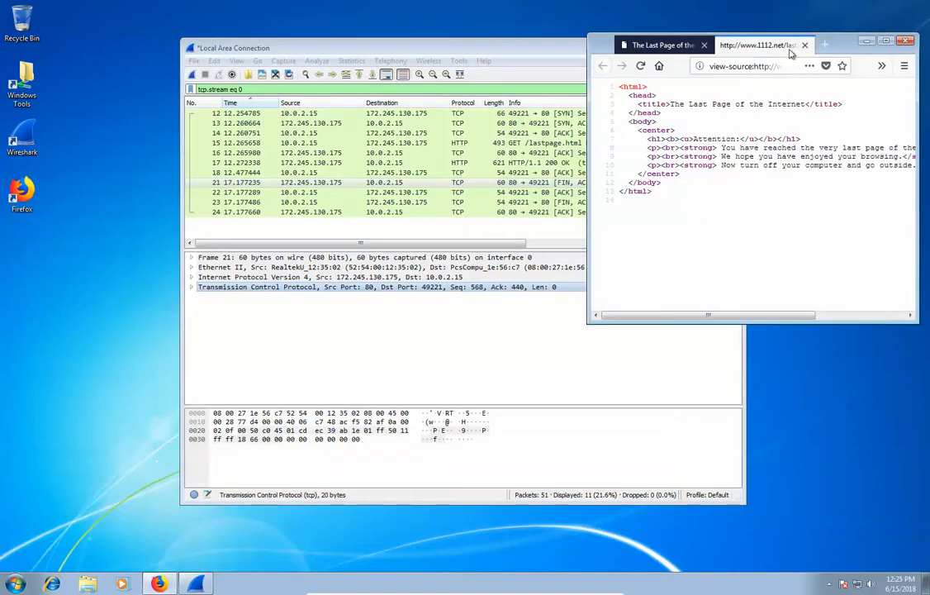
{"action": "left_click", "coordinate": [384, 48]}
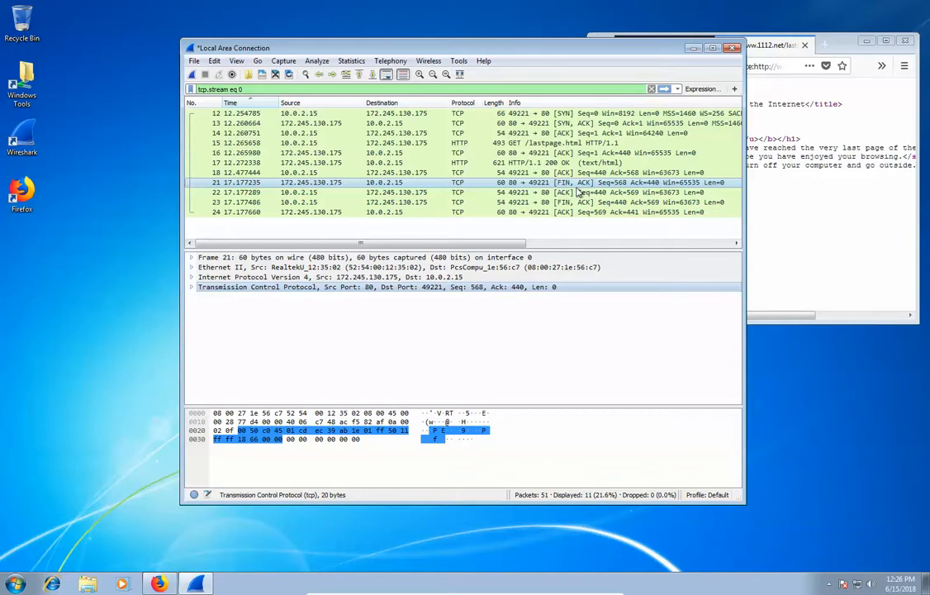
{"action": "left_click", "coordinate": [314, 192]}
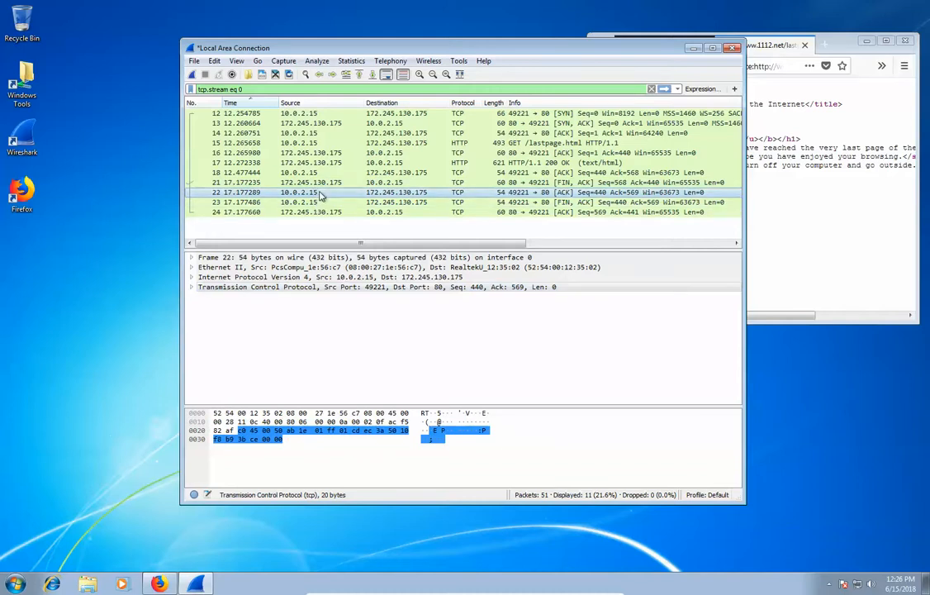
{"action": "left_click", "coordinate": [316, 203]}
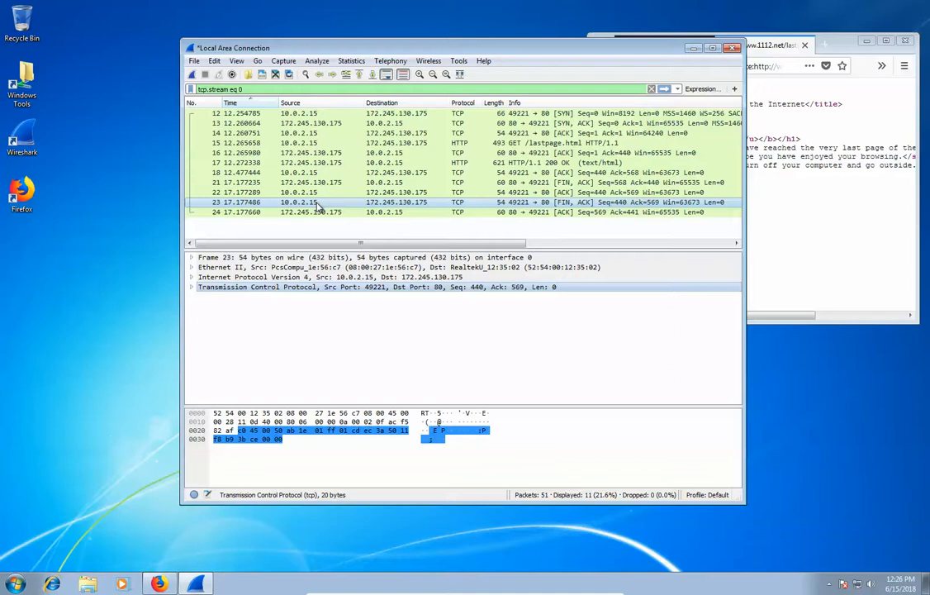
{"action": "left_click", "coordinate": [319, 211]}
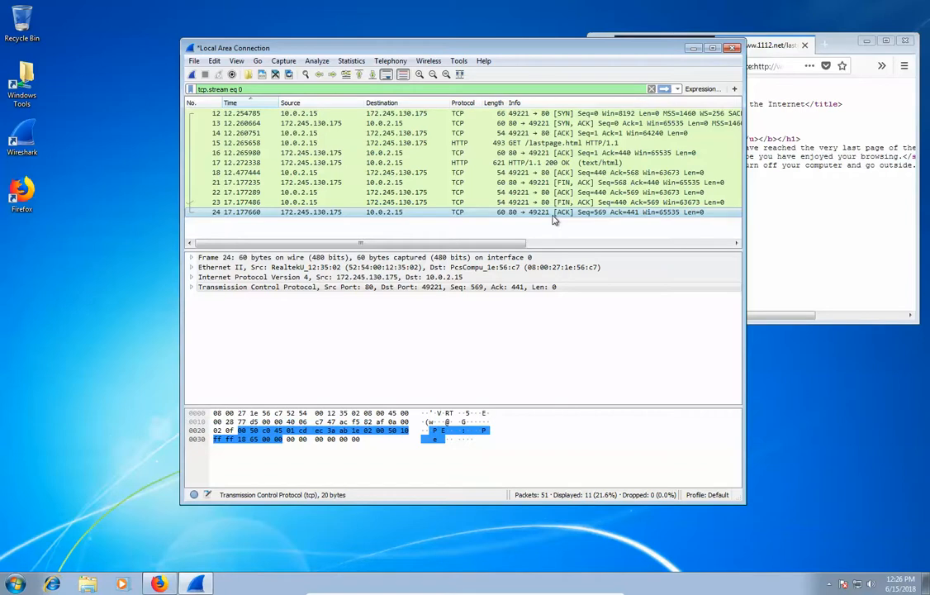
Step through the three TCP handshake packets again: SYN, SYN, ACK and ACK, packets 12 to 14
{"action": "left_click", "coordinate": [491, 113]}
{"action": "left_click", "coordinate": [488, 133]}
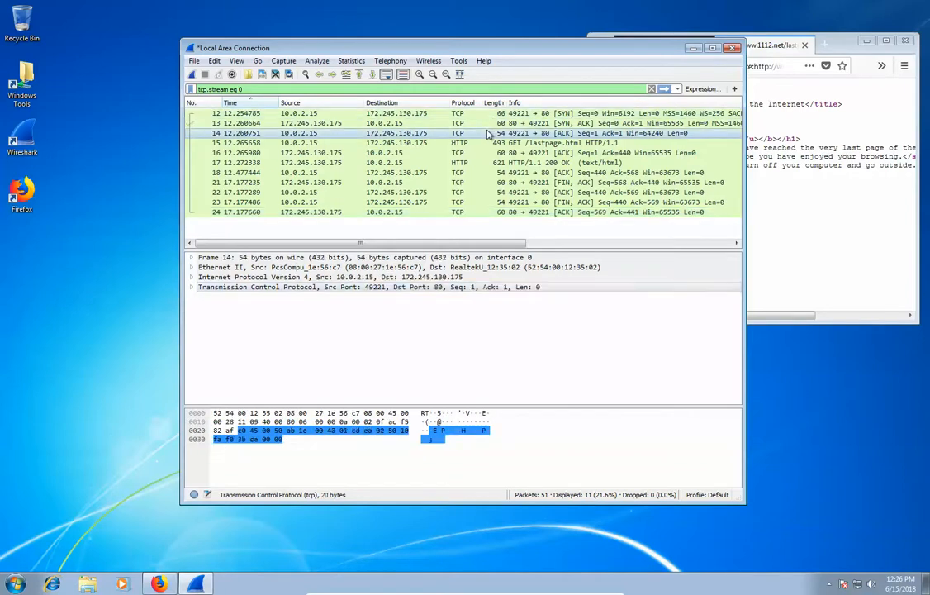
{"action": "left_click", "coordinate": [459, 113]}
{"action": "left_click", "coordinate": [459, 123]}
{"action": "left_click", "coordinate": [461, 133]}
{"action": "left_click", "coordinate": [459, 123]}
{"action": "left_click", "coordinate": [459, 114]}
{"action": "left_click", "coordinate": [459, 123]}
{"action": "left_click", "coordinate": [461, 132]}
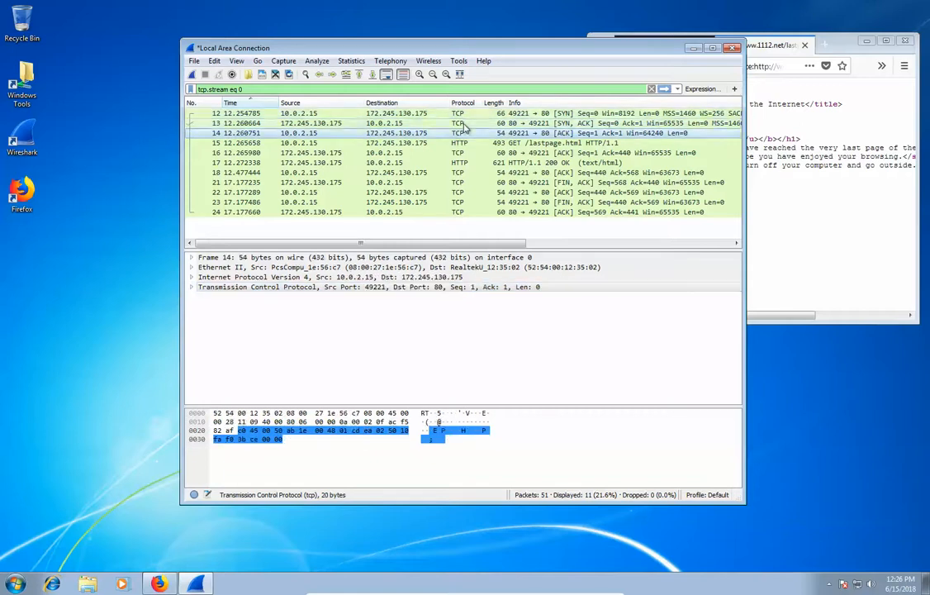
{"action": "left_click", "coordinate": [411, 112]}
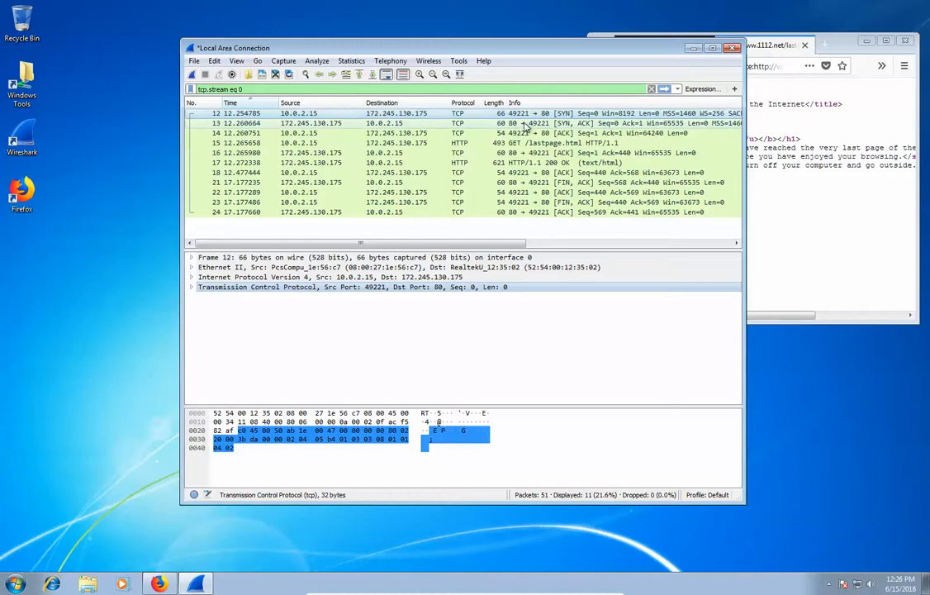
{"action": "key", "text": "Down"}
{"action": "key", "text": "Down"}
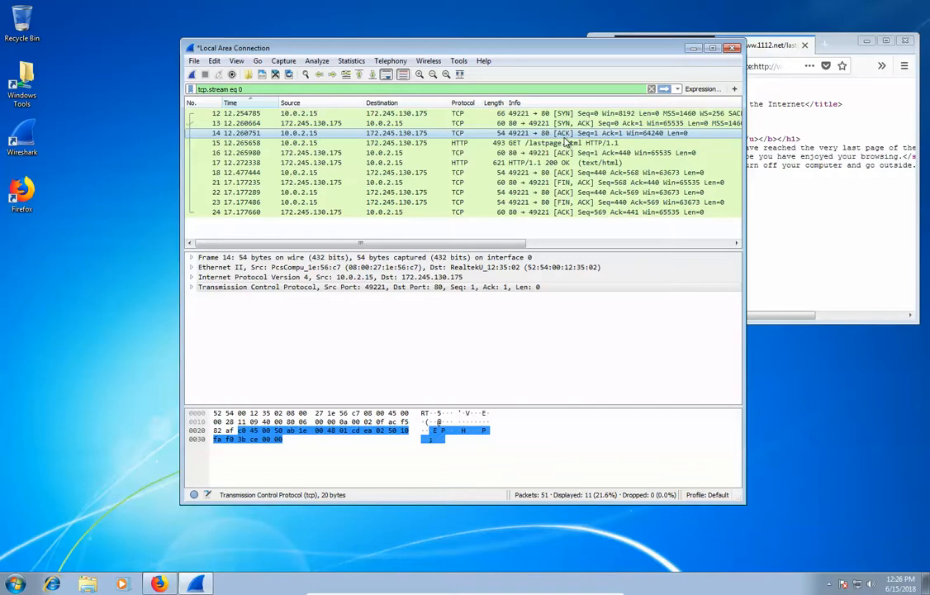
Review the GET /lastpage.html request, the server's ACK, the HTTP 200 OK response and the client's ACK in order
{"action": "left_click", "coordinate": [493, 144]}
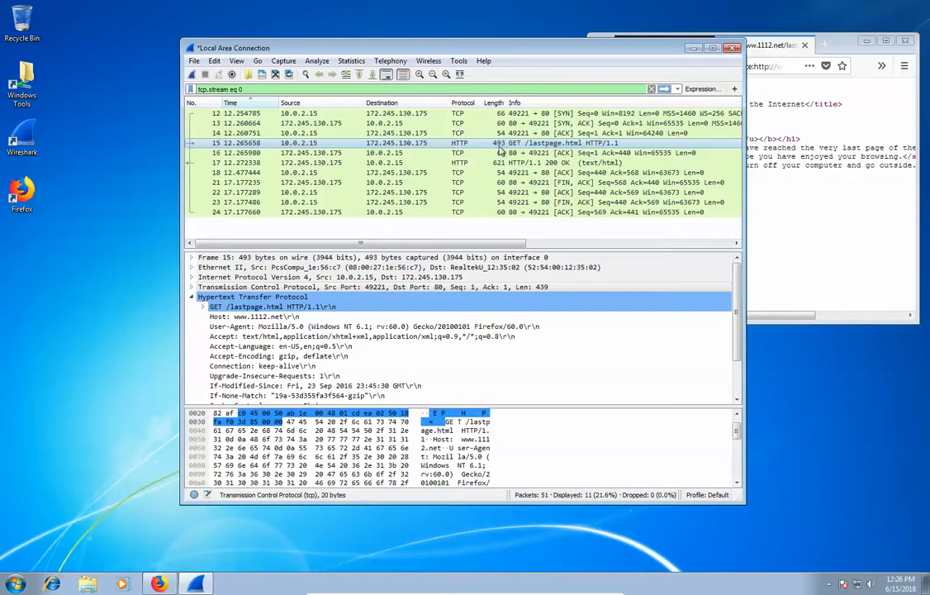
{"action": "left_click", "coordinate": [379, 153]}
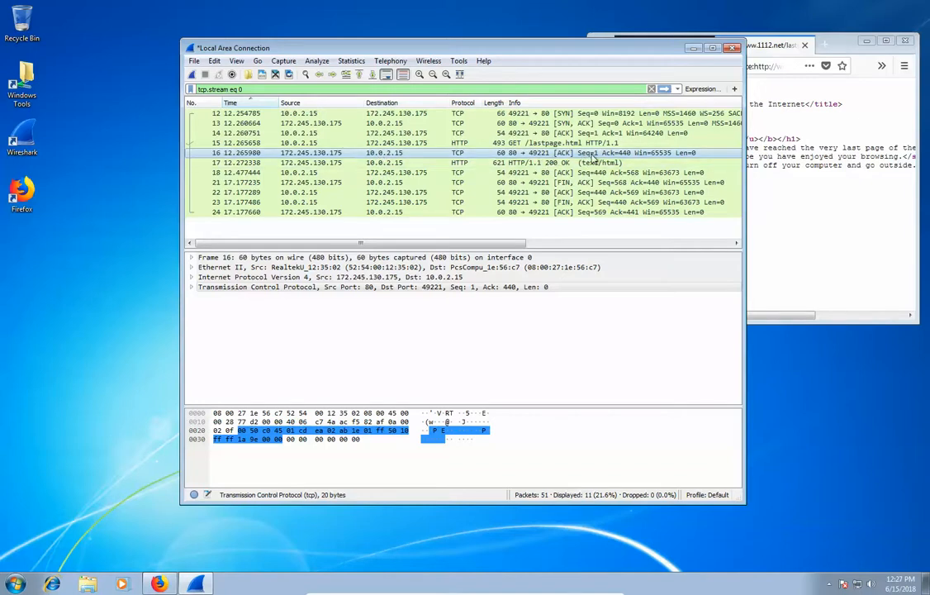
{"action": "left_click", "coordinate": [338, 163]}
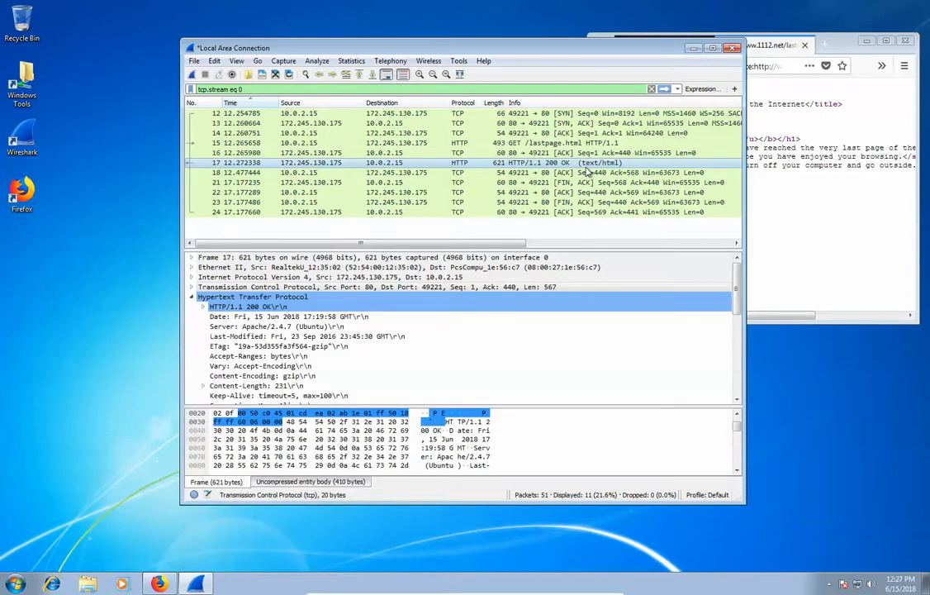
{"action": "left_click", "coordinate": [430, 174]}
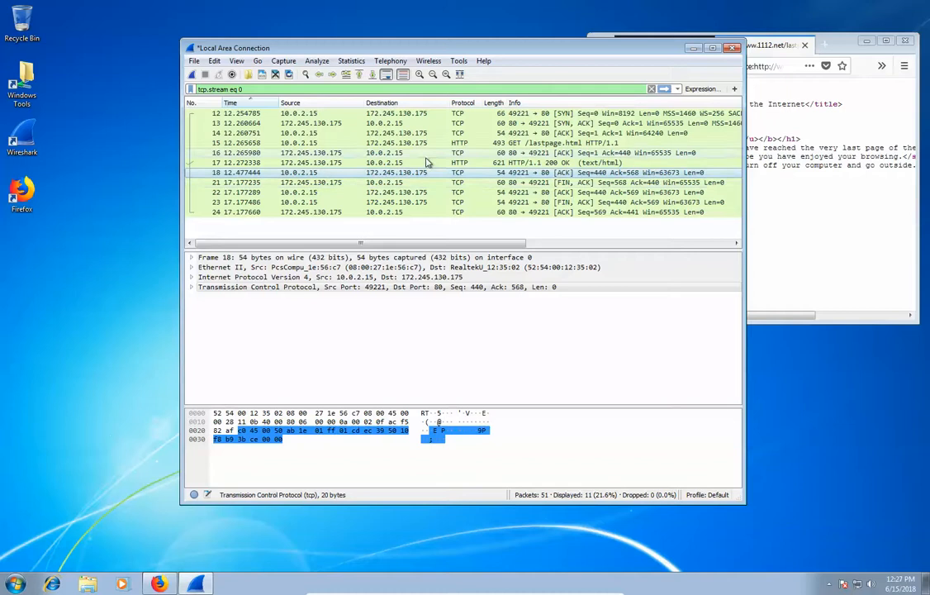
Review the connection teardown from the server's FIN, ACK in packet 21 to the final ACK in packet 24
{"action": "left_click", "coordinate": [332, 183]}
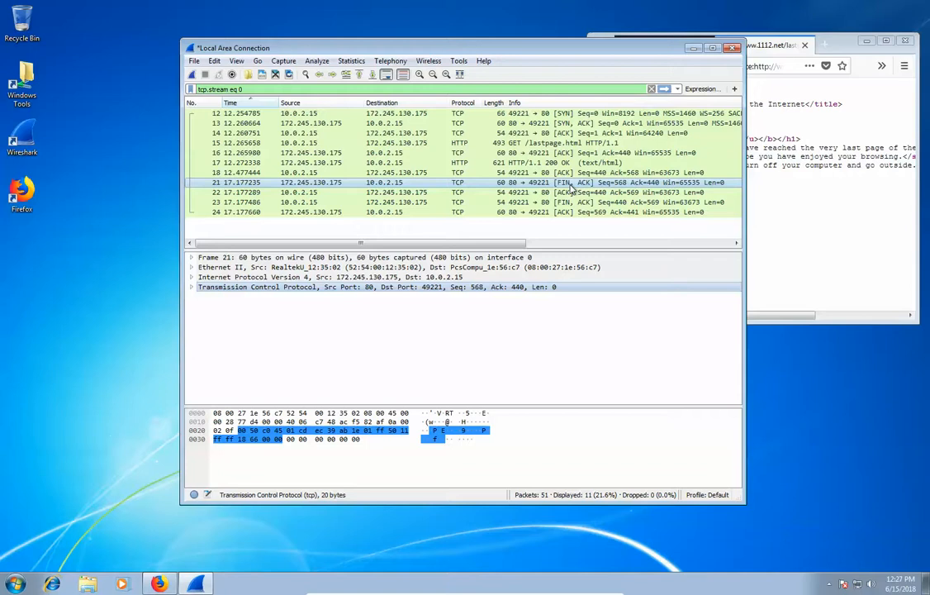
{"action": "left_click", "coordinate": [421, 194]}
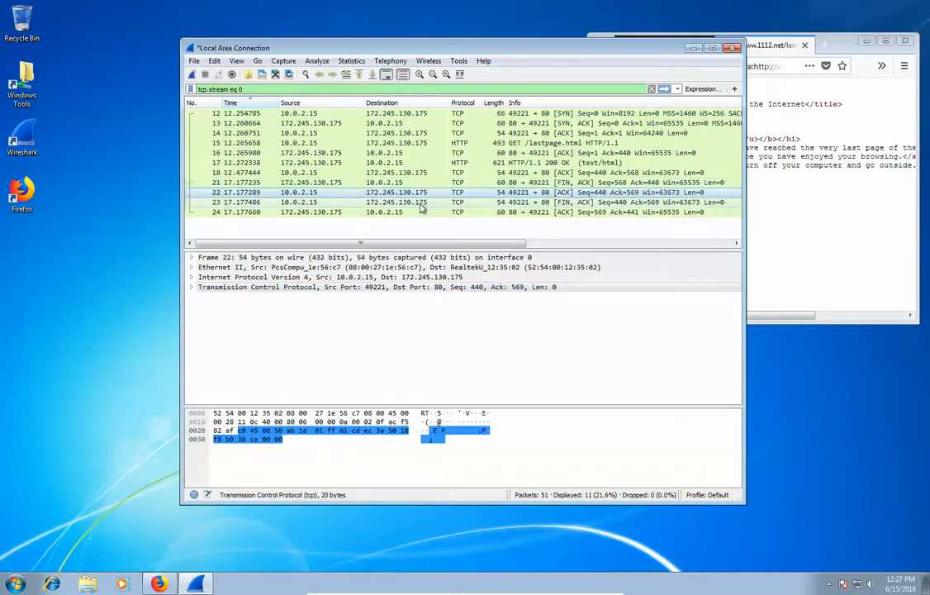
{"action": "left_click", "coordinate": [422, 203]}
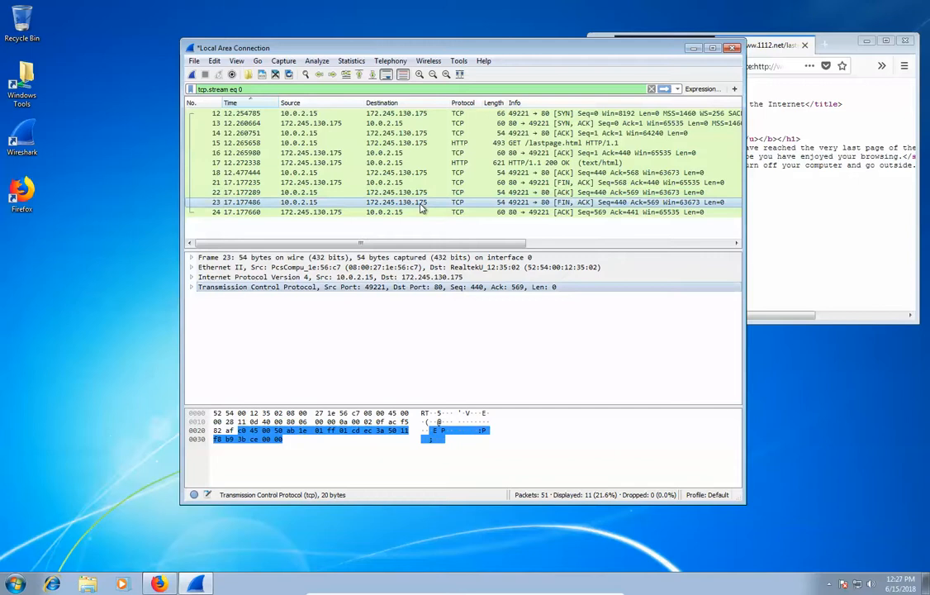
{"action": "left_click", "coordinate": [533, 213]}
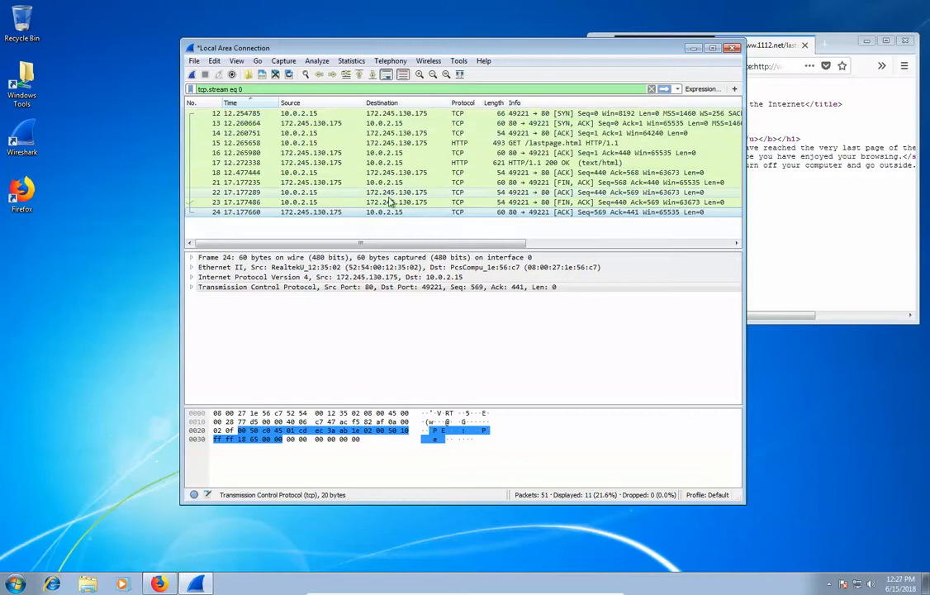
Reopen the HTTP 200 OK response, packet 17, in its own window to inspect its details
{"action": "left_click", "coordinate": [347, 162]}
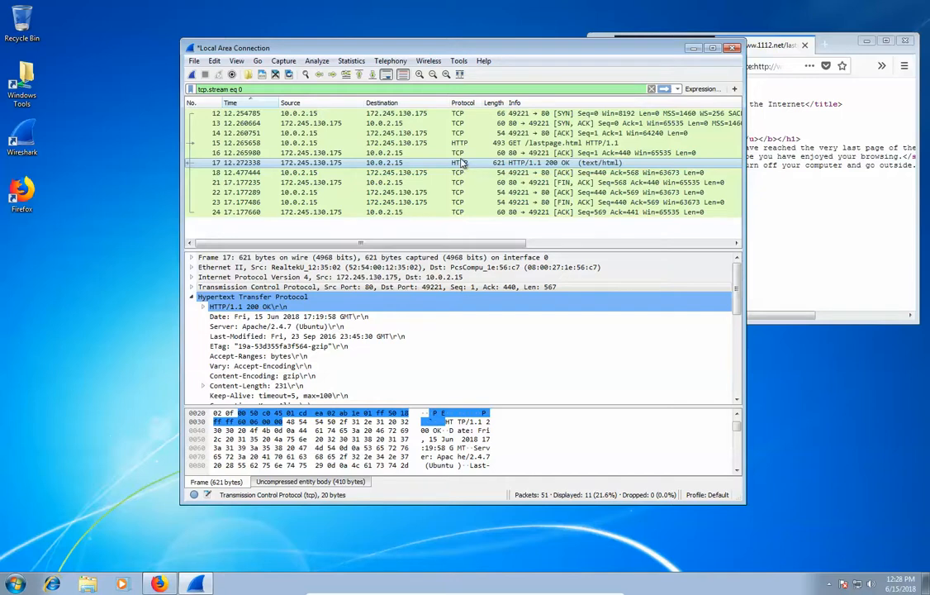
{"action": "double_click", "coordinate": [413, 163]}
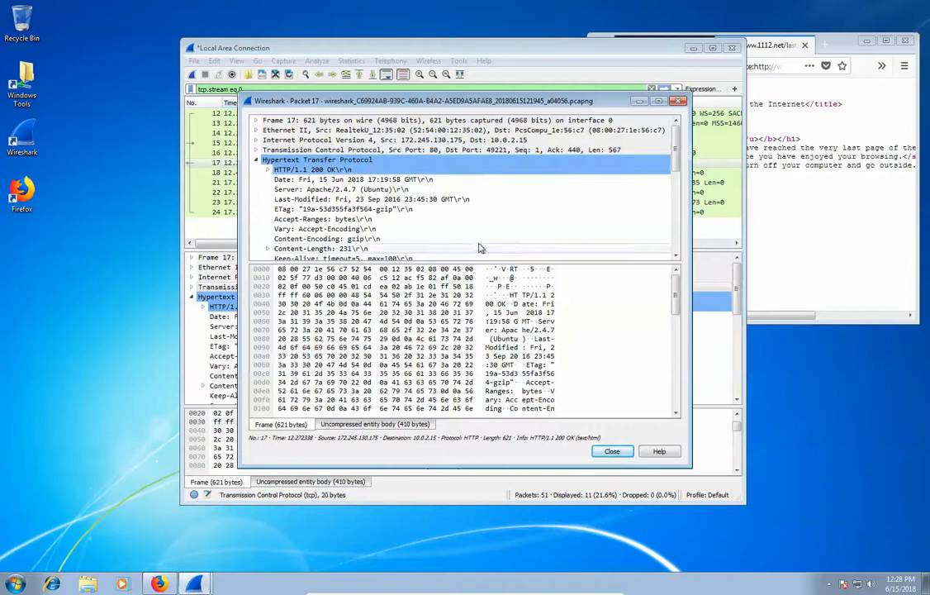
Collapse the Hypertext Transfer Protocol section and examine the response's HTML in the line-based text data and the uncompressed entity body bytes
{"action": "left_click", "coordinate": [257, 160]}
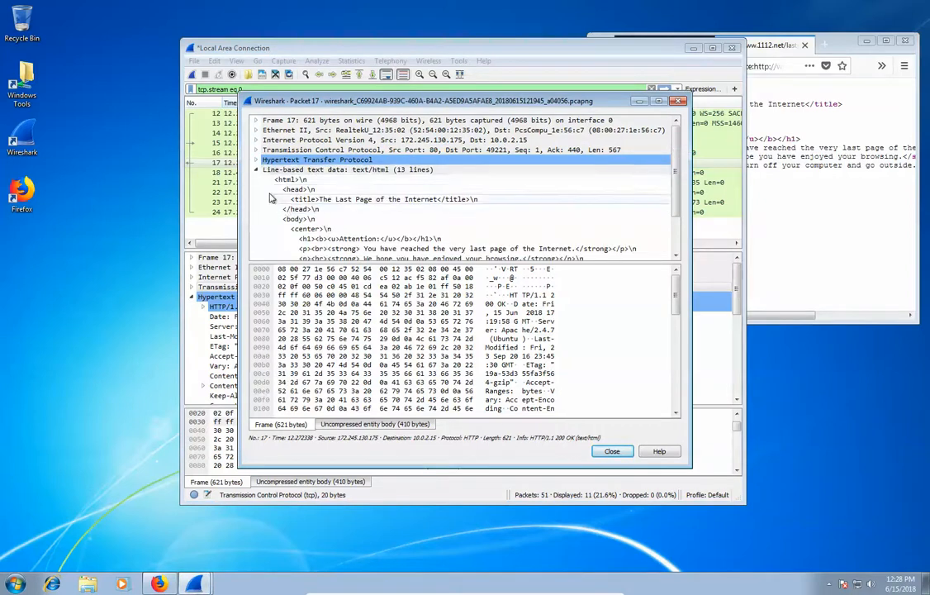
{"action": "left_click", "coordinate": [256, 169]}
{"action": "left_click", "coordinate": [272, 170]}
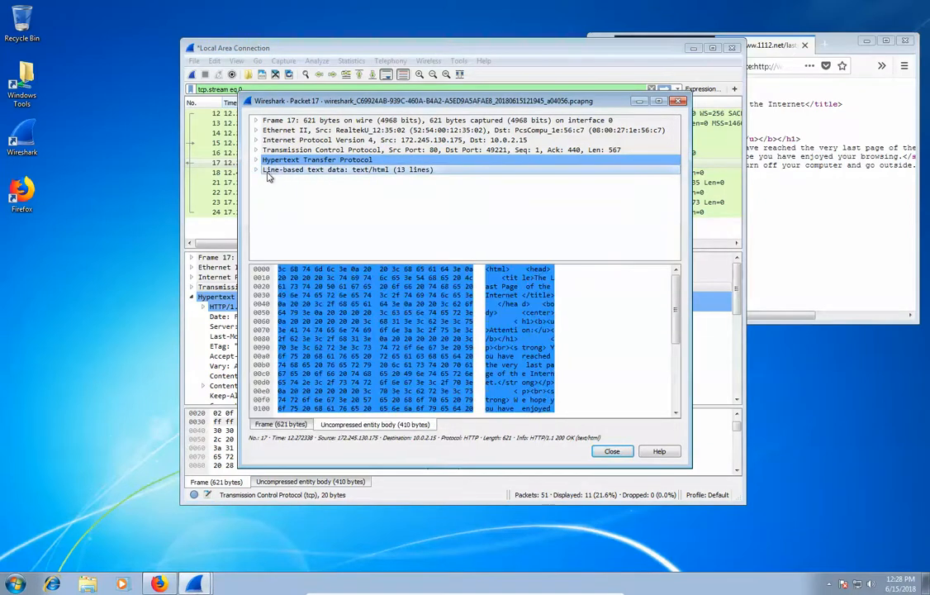
{"action": "left_click_drag", "start_coordinate": [676, 307], "coordinate": [675, 342]}
{"action": "left_click", "coordinate": [256, 169]}
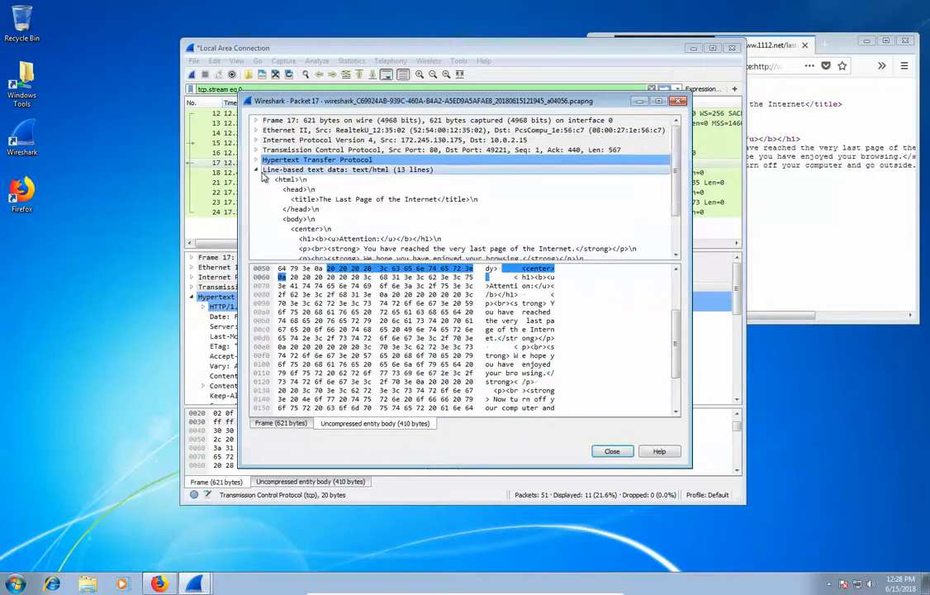
{"action": "scroll", "coordinate": [359, 247], "scroll_direction": "down", "scroll_amount": 2}
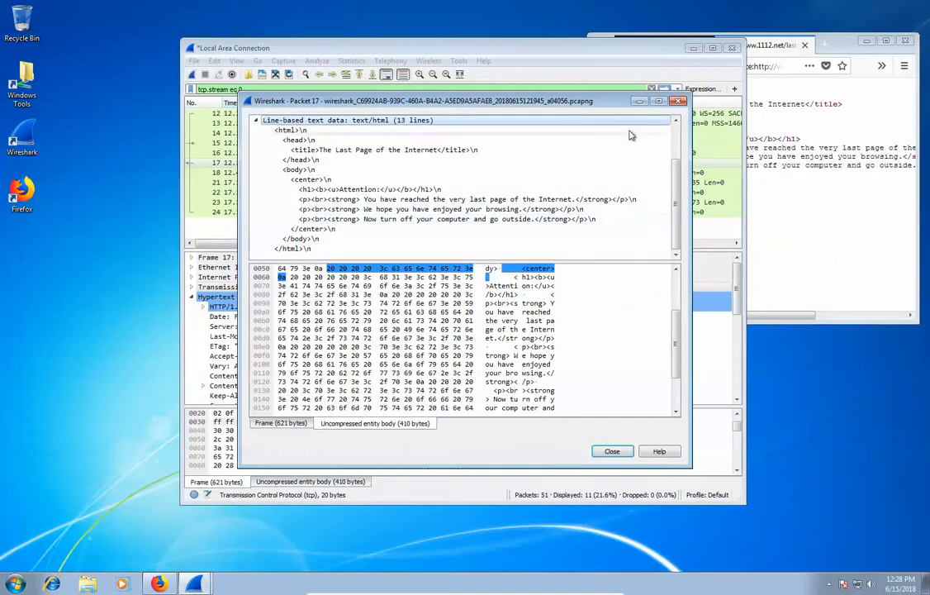
Bring the Firefox page source forward to compare it with packet 17's HTML, and take the virtual machine out of full-screen mode
{"action": "left_click", "coordinate": [813, 208]}
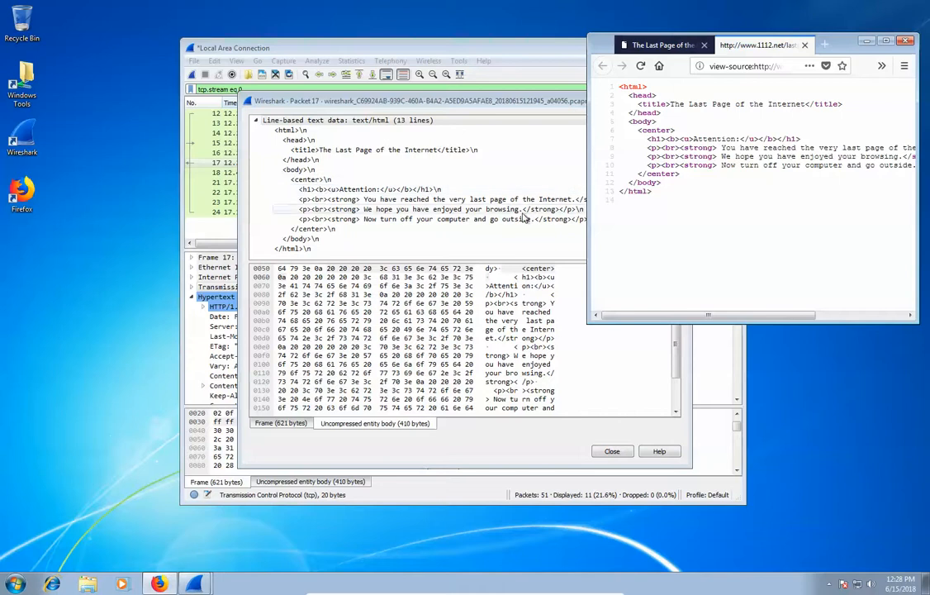
{"action": "mouse_move", "coordinate": [182, 586]}
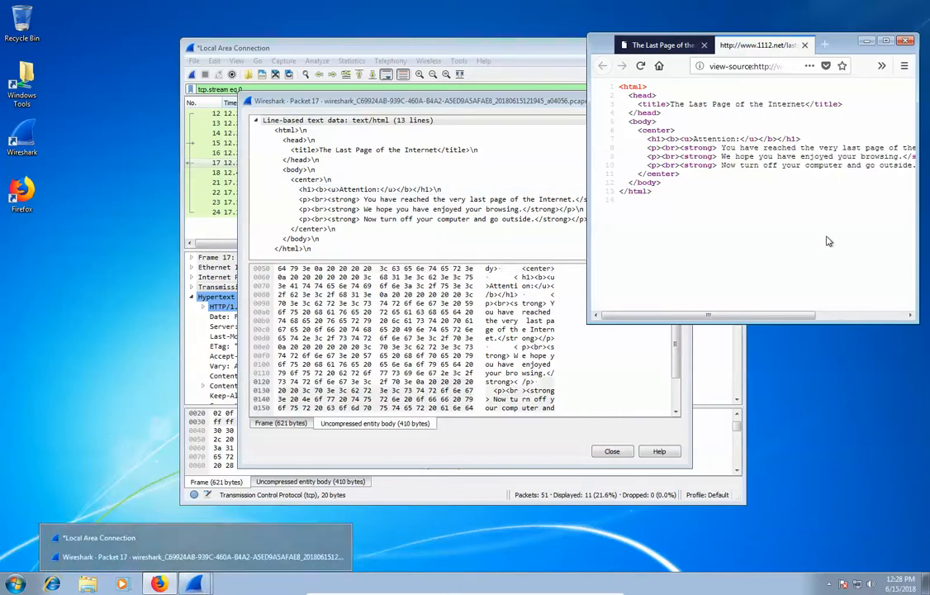
{"action": "left_click", "coordinate": [537, 278]}
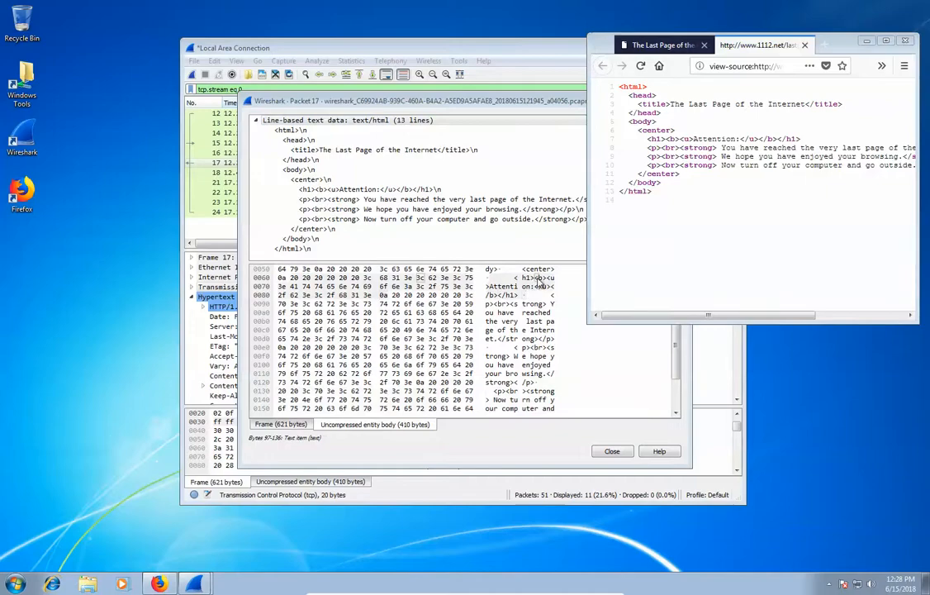
{"action": "key", "text": "ctrl+f"}
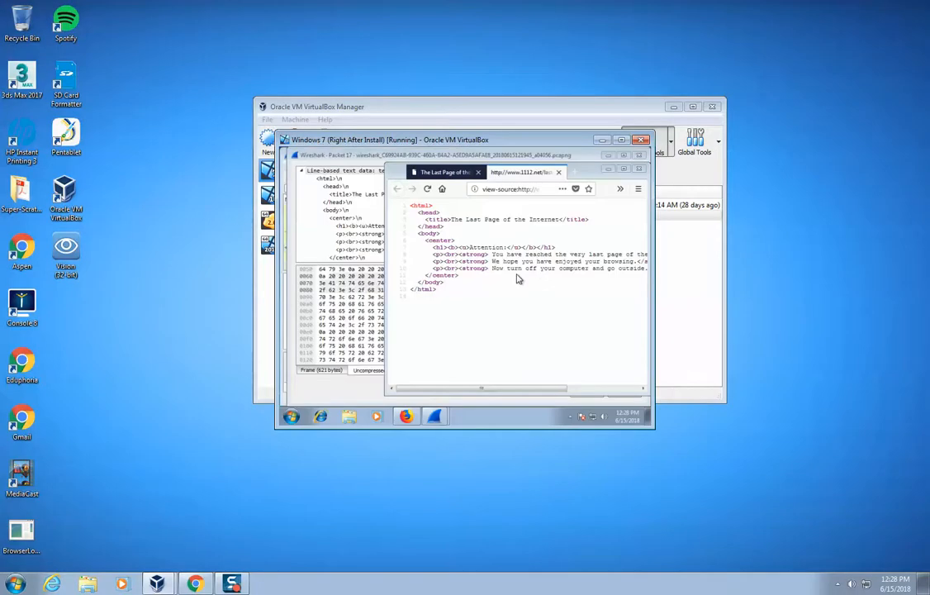